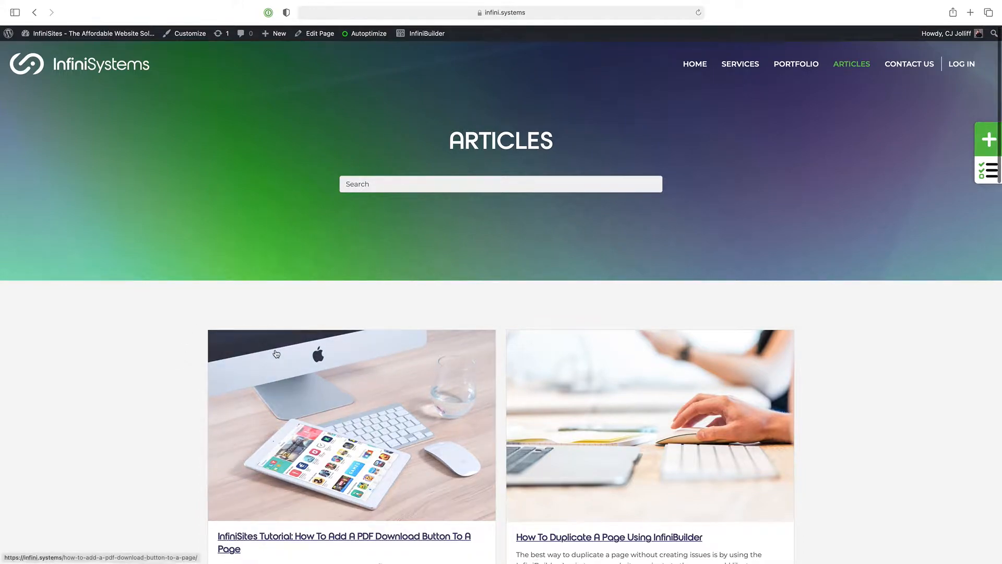
- Open the article on adding a PDF download button to a page and start editing its Single Post layout in InfiniBuilder
scroll(344, 313, down, 3)
scroll(277, 492, down, 2)
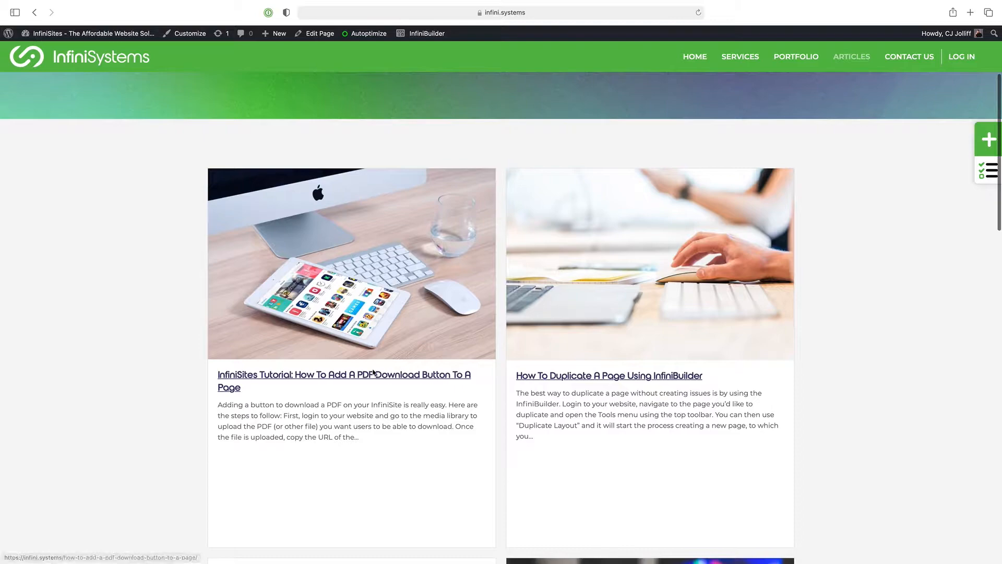
click(343, 378)
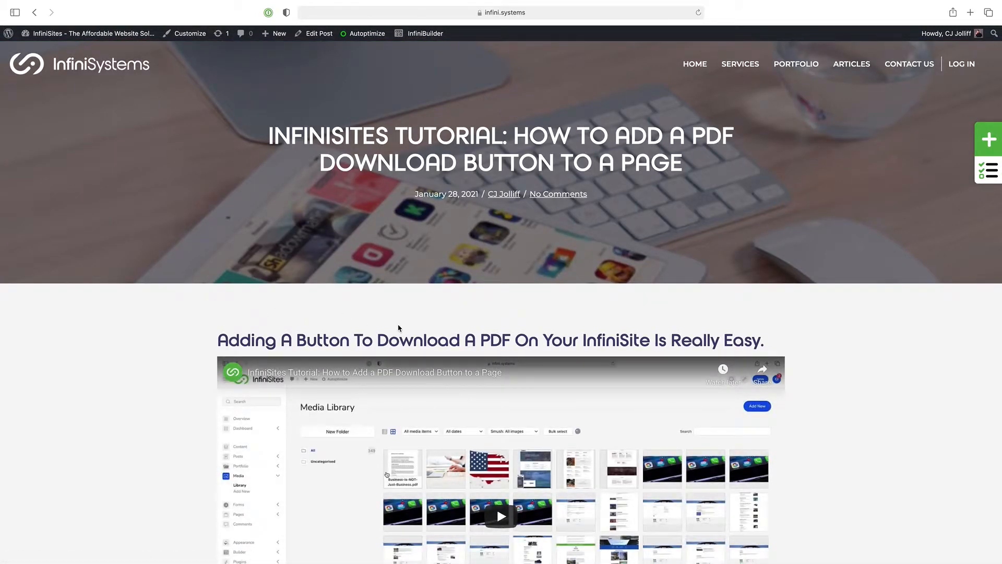
mouse_move(426, 35)
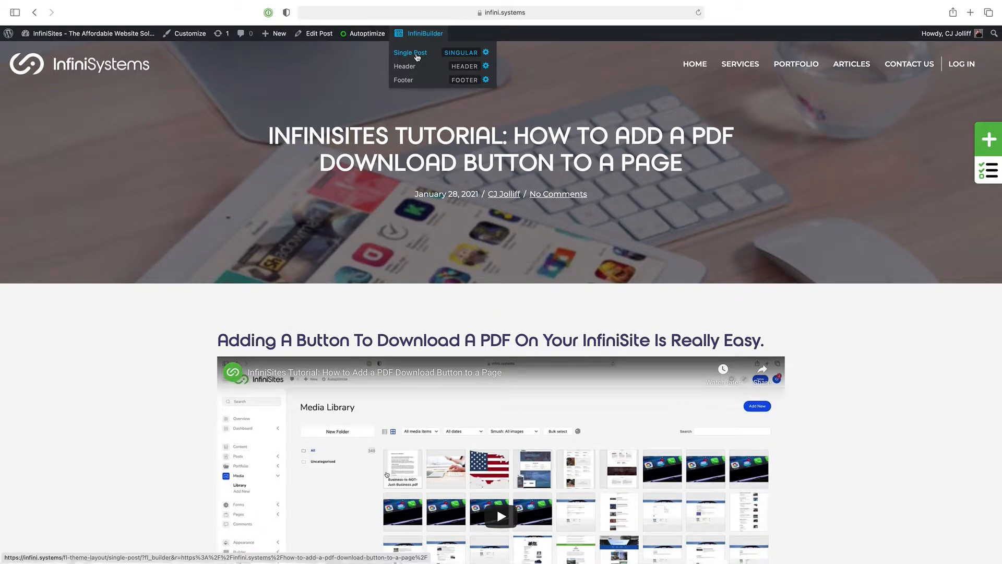
click(418, 57)
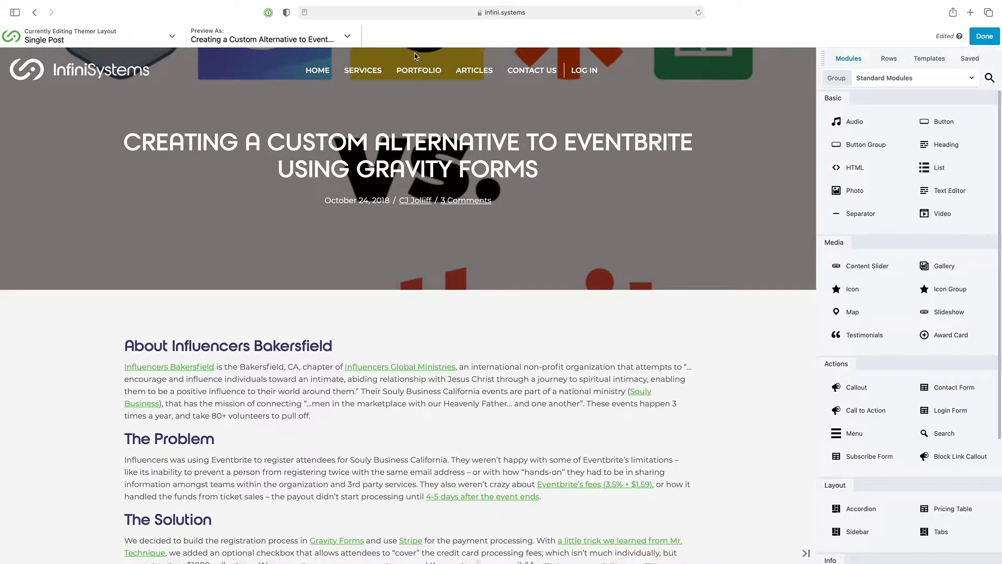
- Search the available builder modules for "sub" and clear the search
scroll(90, 415, down, 1)
scroll(90, 415, down, 4)
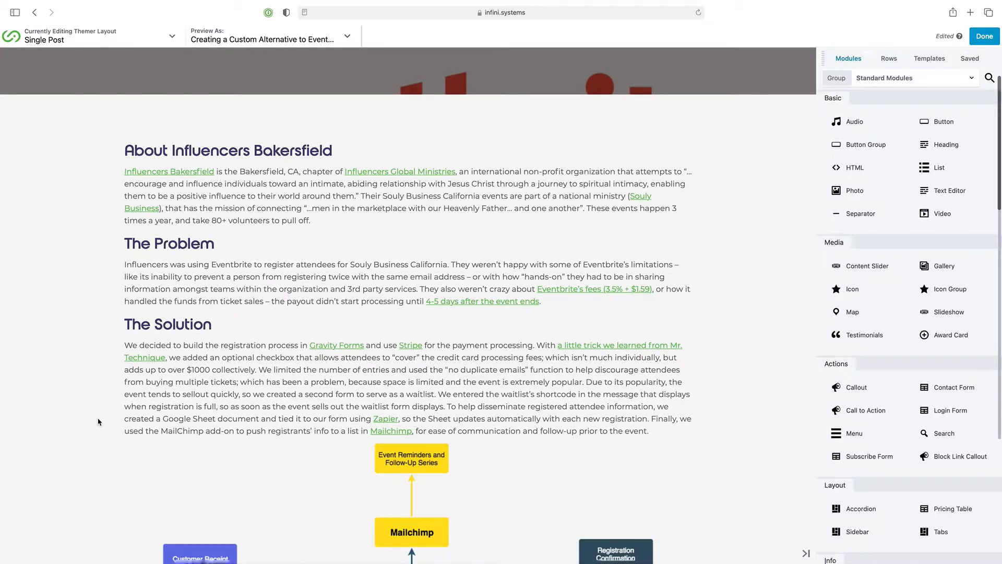
scroll(144, 392, down, 15)
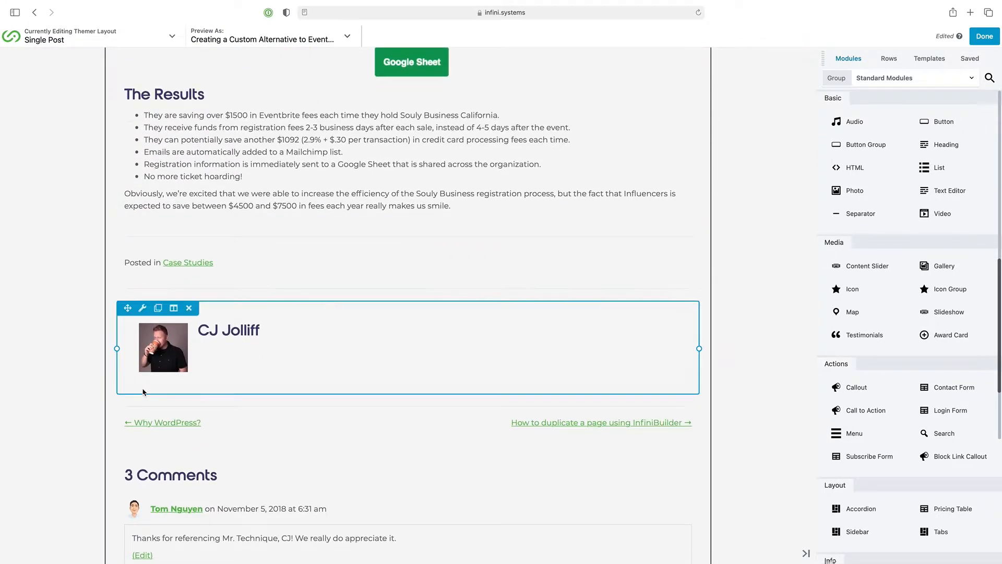
drag(129, 406, 188, 195)
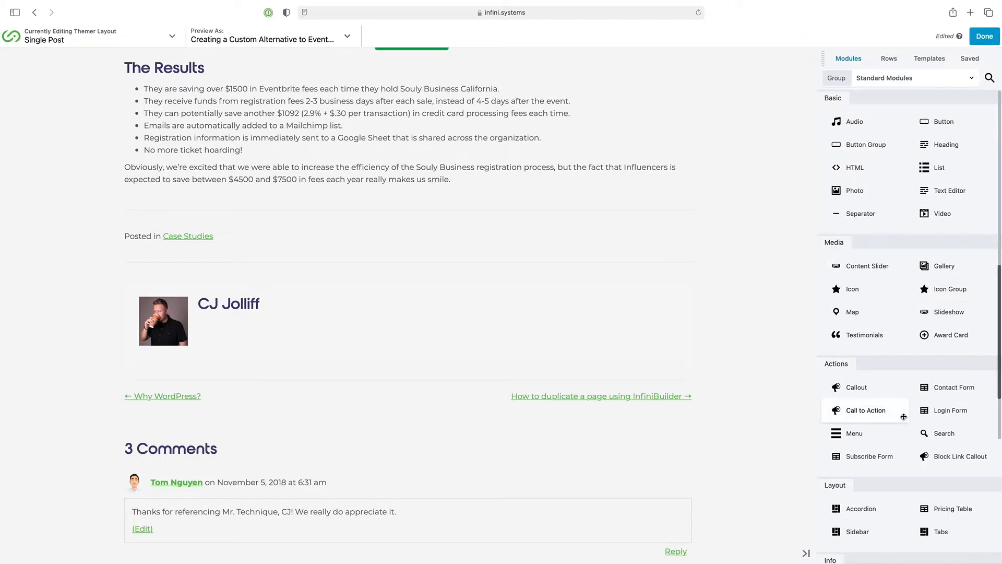
scroll(904, 409, down, 1)
scroll(903, 448, up, 1)
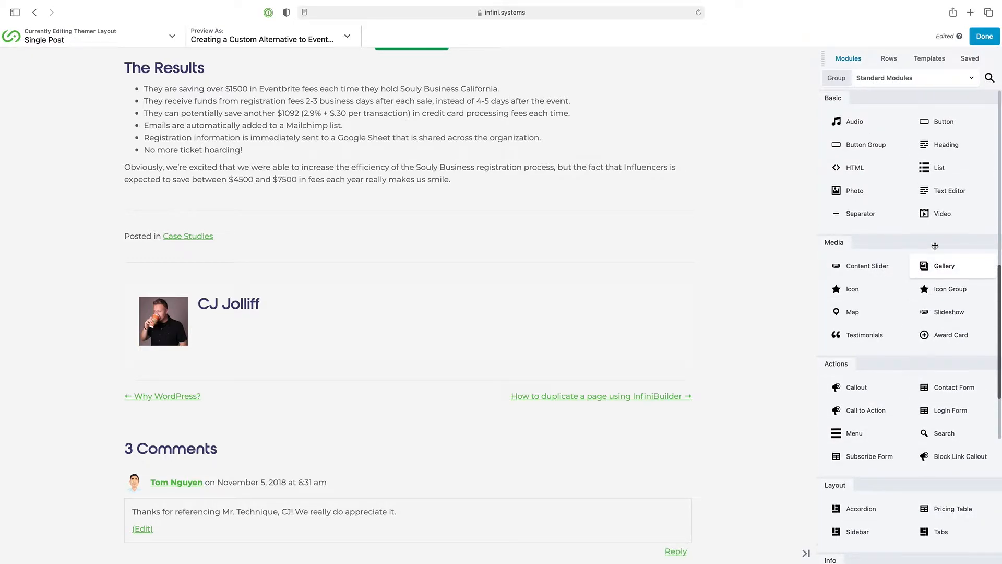
click(990, 78)
click(917, 78)
text(su)
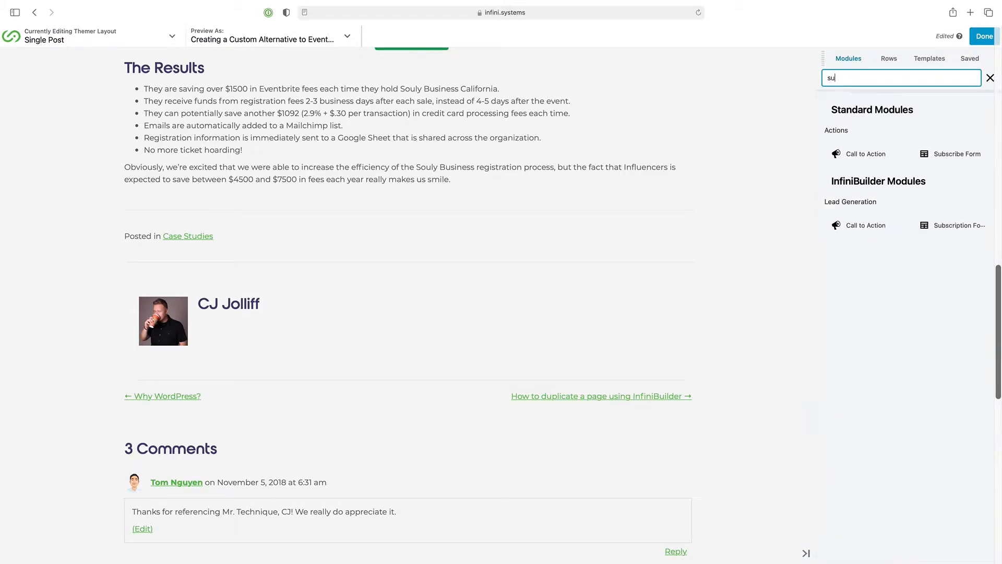
text(br)
key(BackSpace)
click(990, 77)
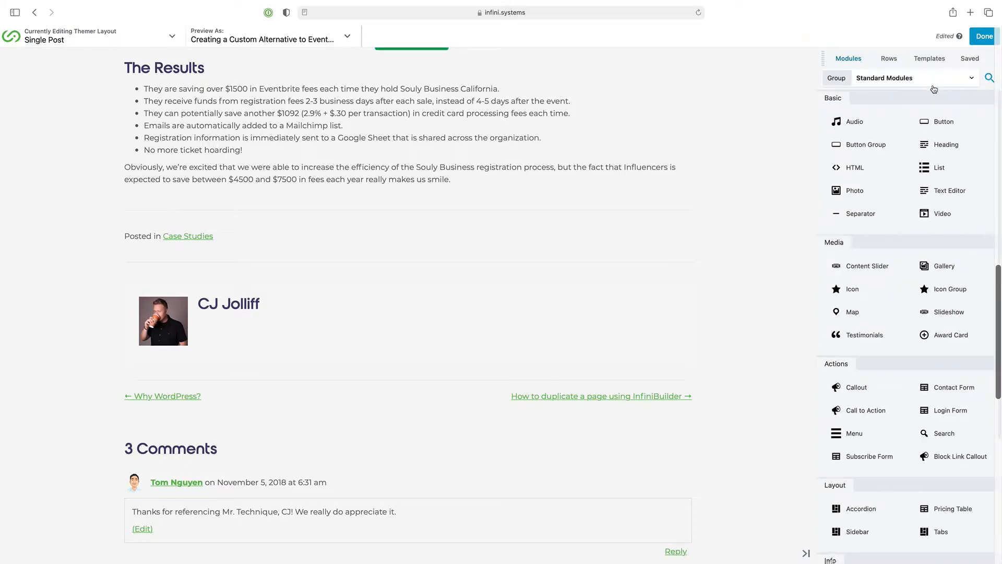
- Browse the InfiniBuilder Modules group down to Lead Generation and switch back to the Standard Modules group
click(972, 80)
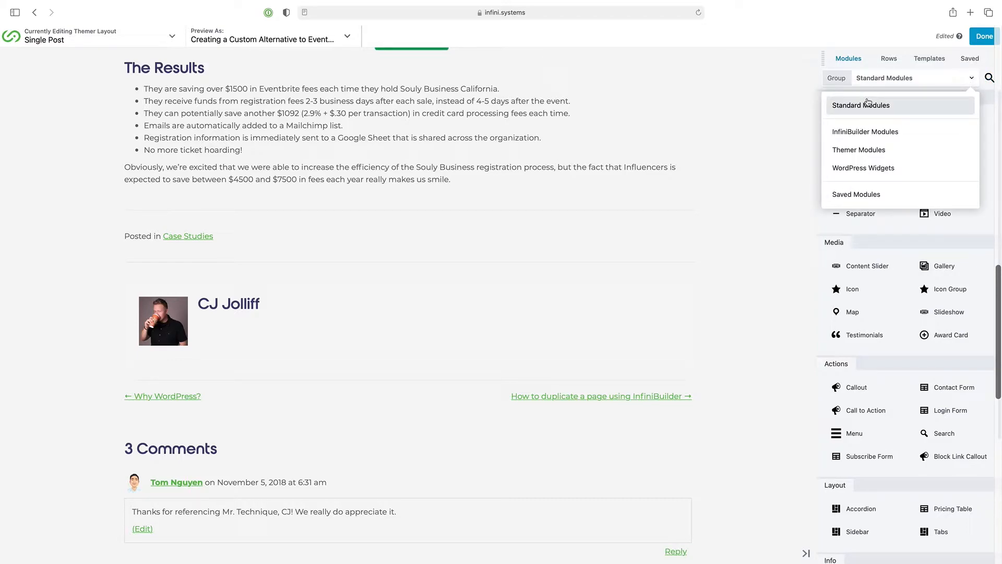
click(867, 133)
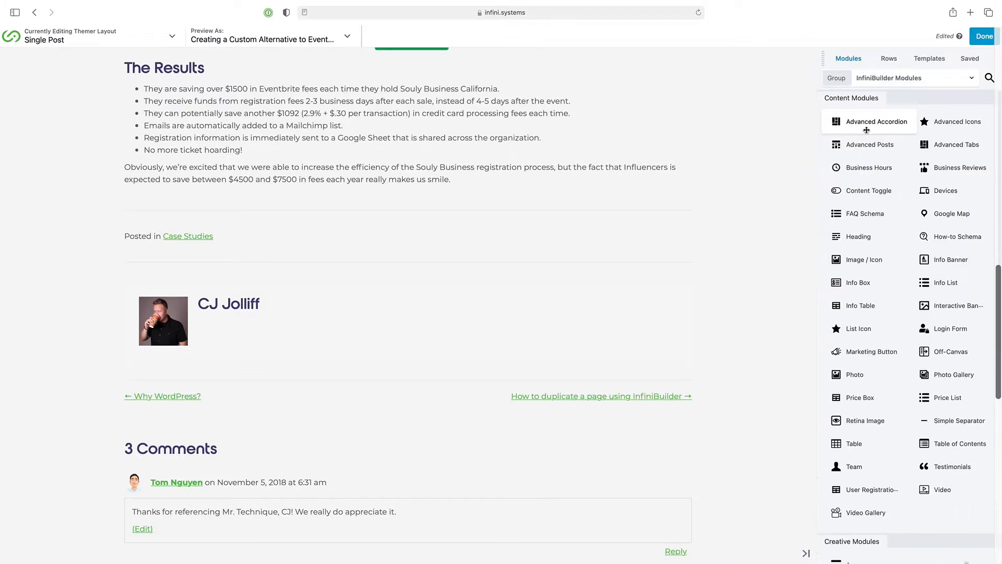
scroll(900, 280, down, 5)
scroll(900, 281, down, 5)
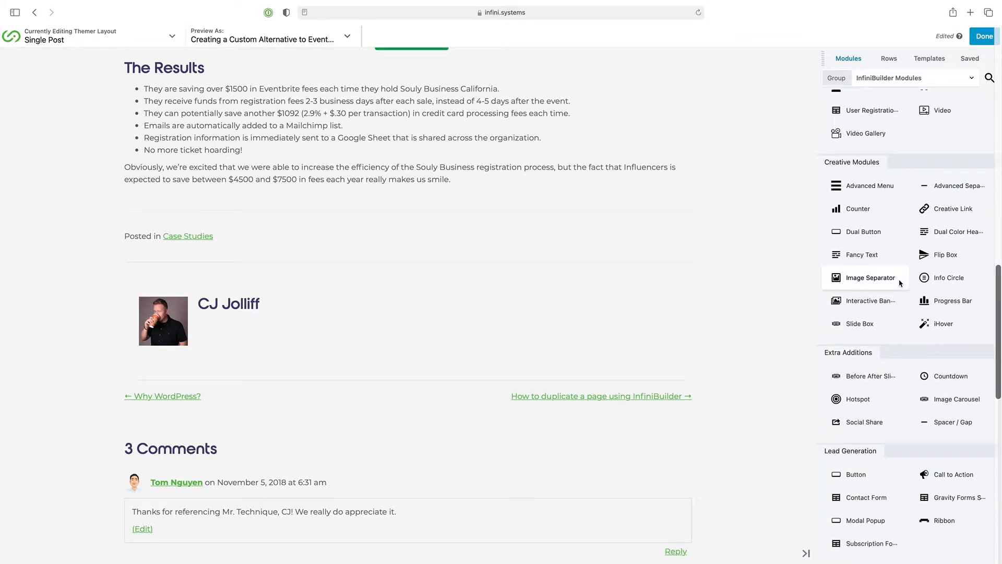
click(968, 79)
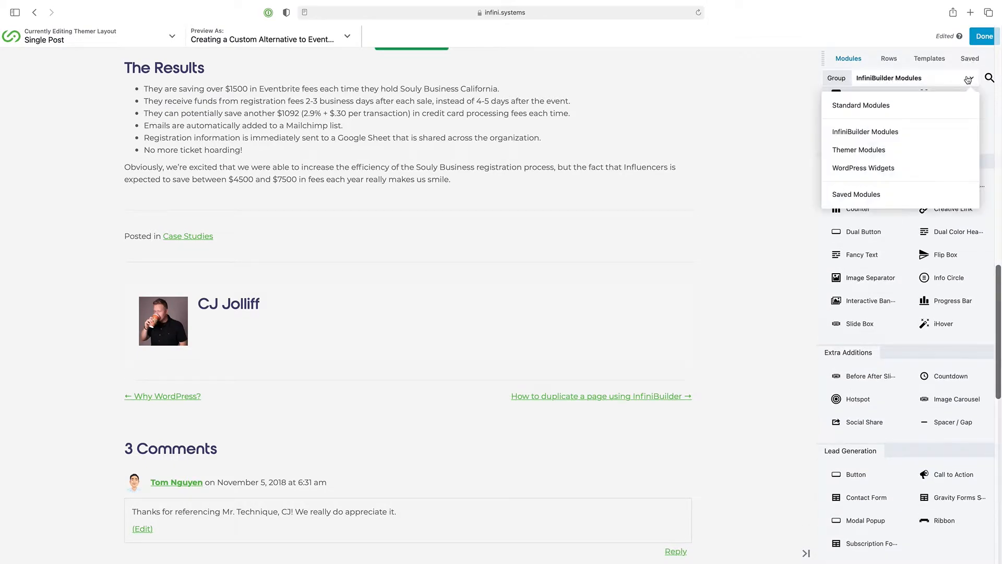
click(893, 106)
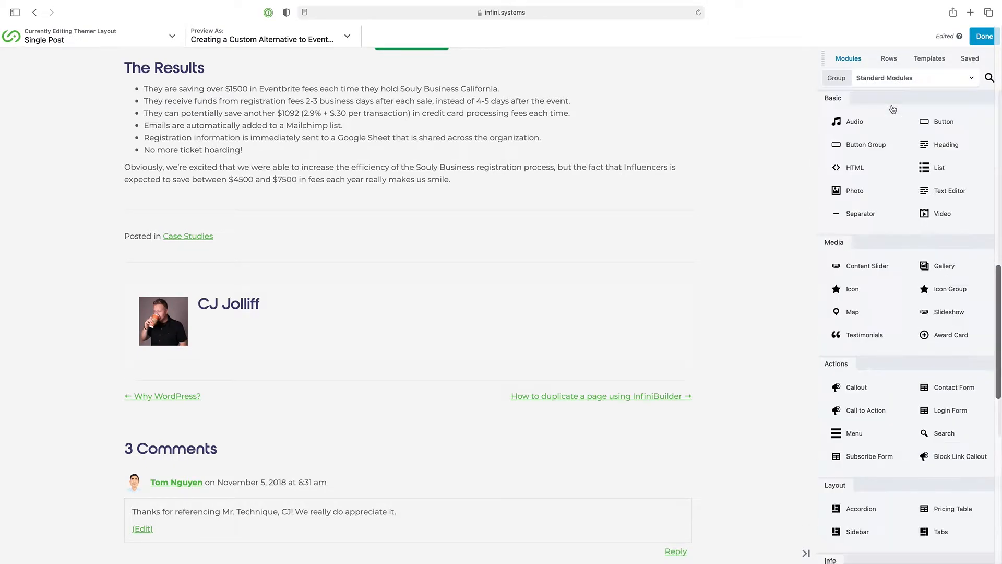
- Find the standard Subscribe Form module with the search "sub" and place it between the previous/next post links and the comments
click(988, 78)
text(sub)
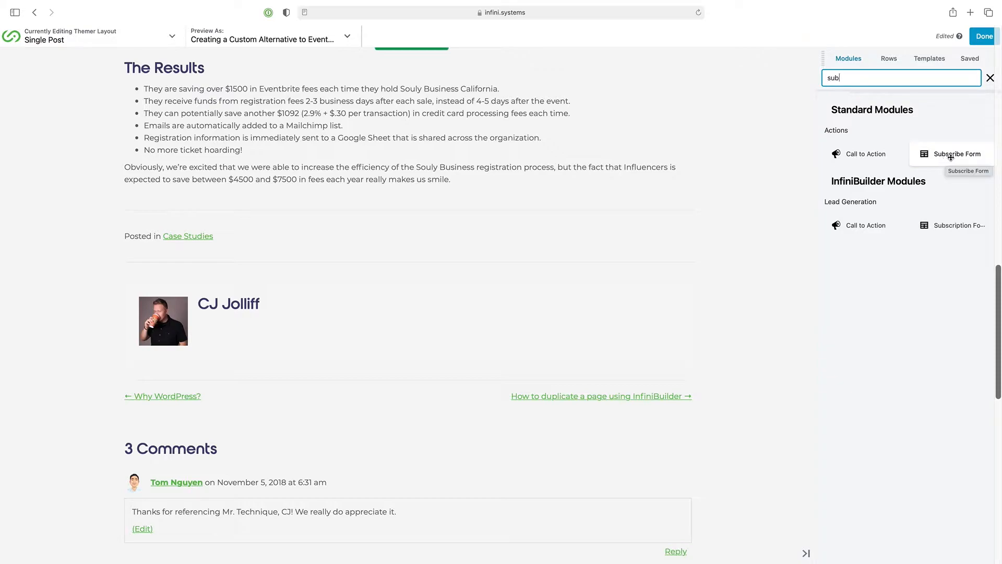
drag(951, 156, 369, 388)
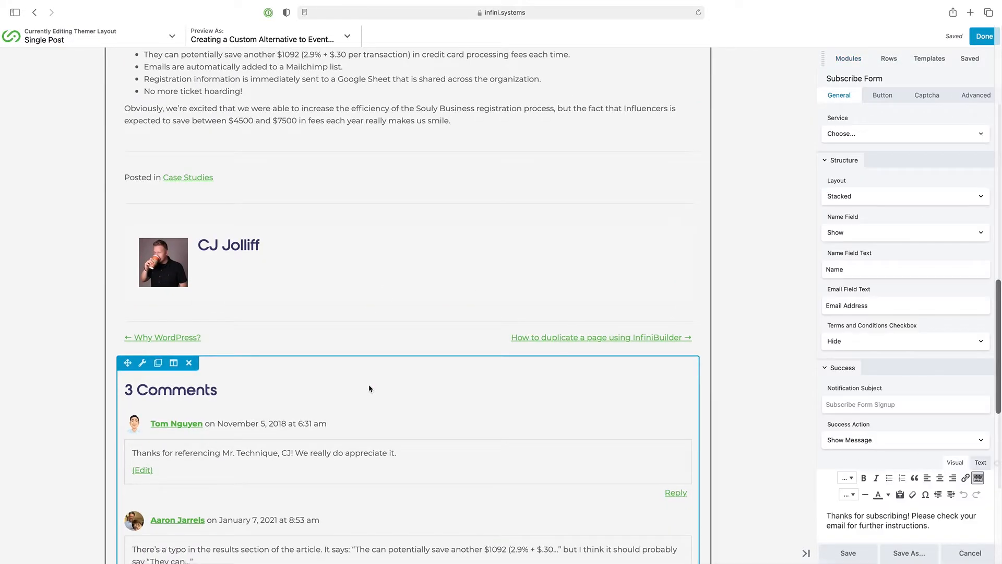
scroll(50, 407, down, 1)
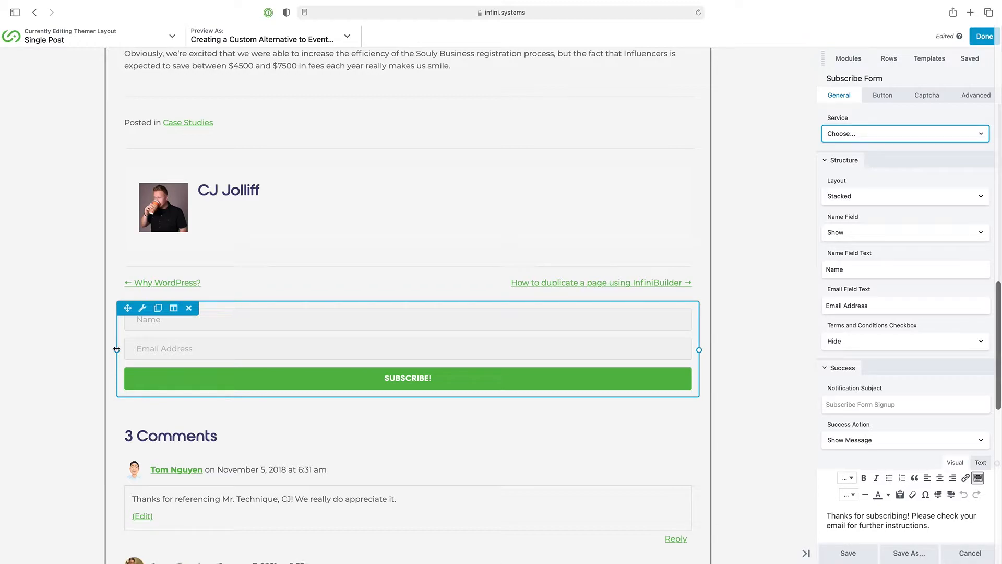
- Connect the subscribe form to the MailChimp service using the infinisystems account and the Newsletter list
click(143, 308)
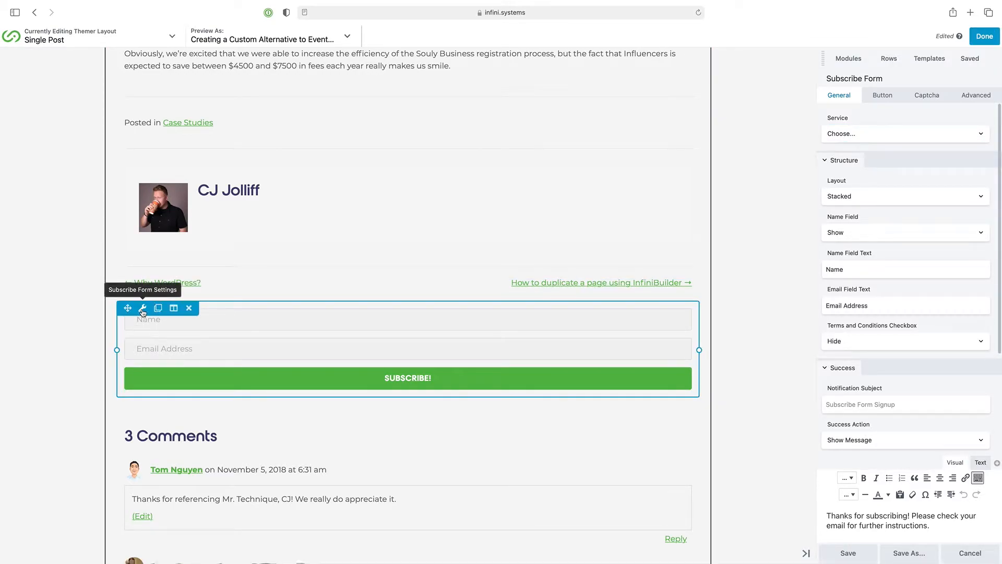
click(846, 135)
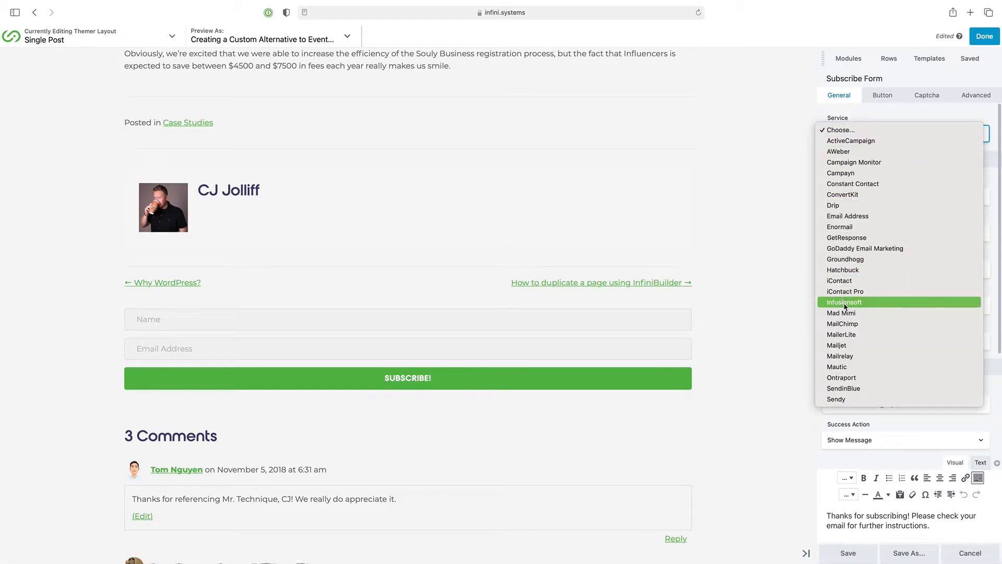
click(844, 323)
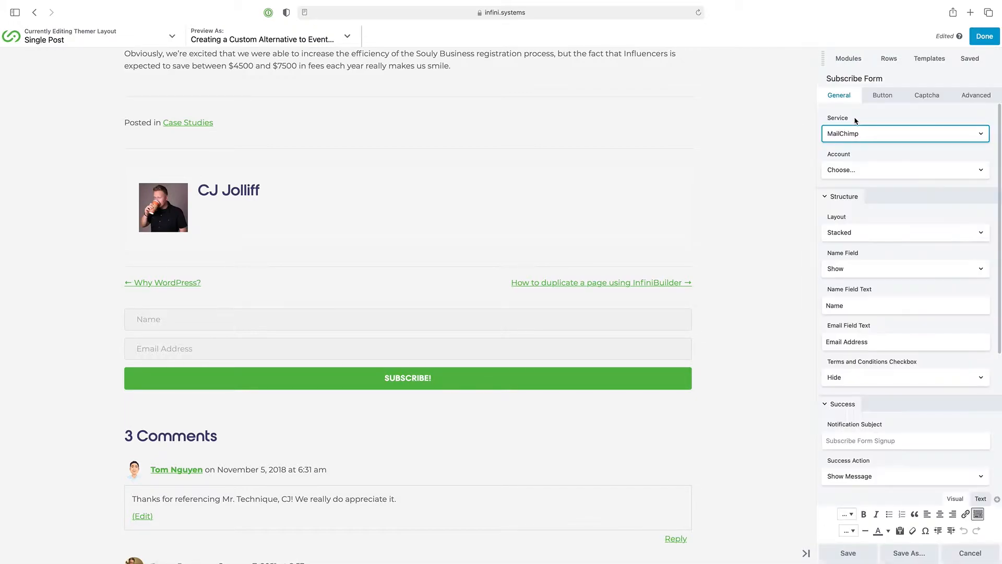
click(856, 176)
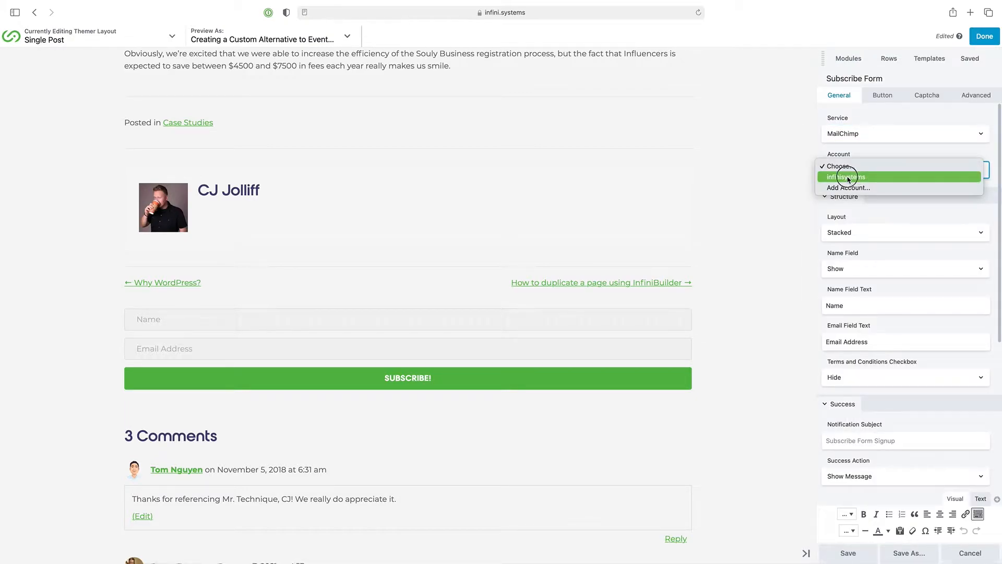
click(851, 175)
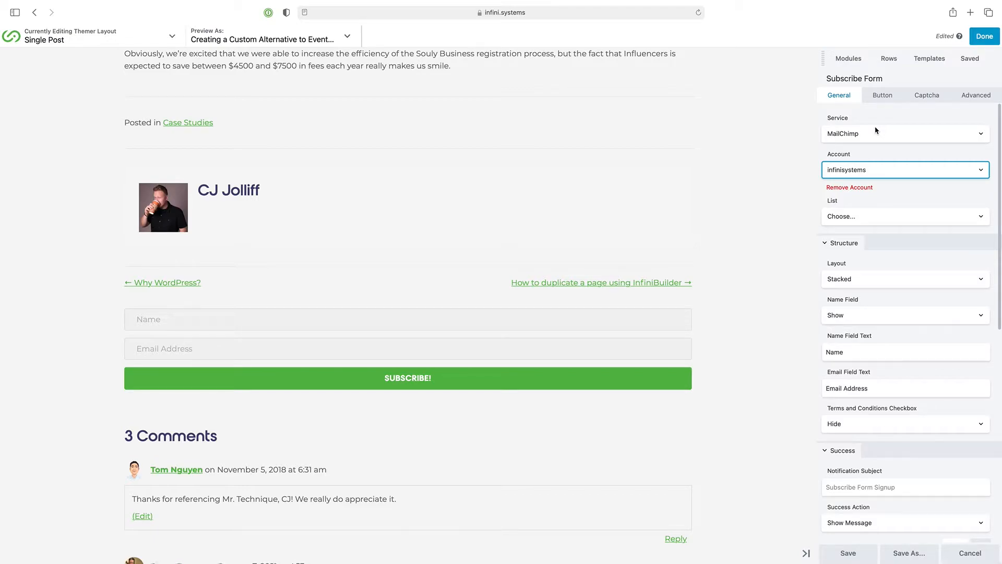
click(847, 219)
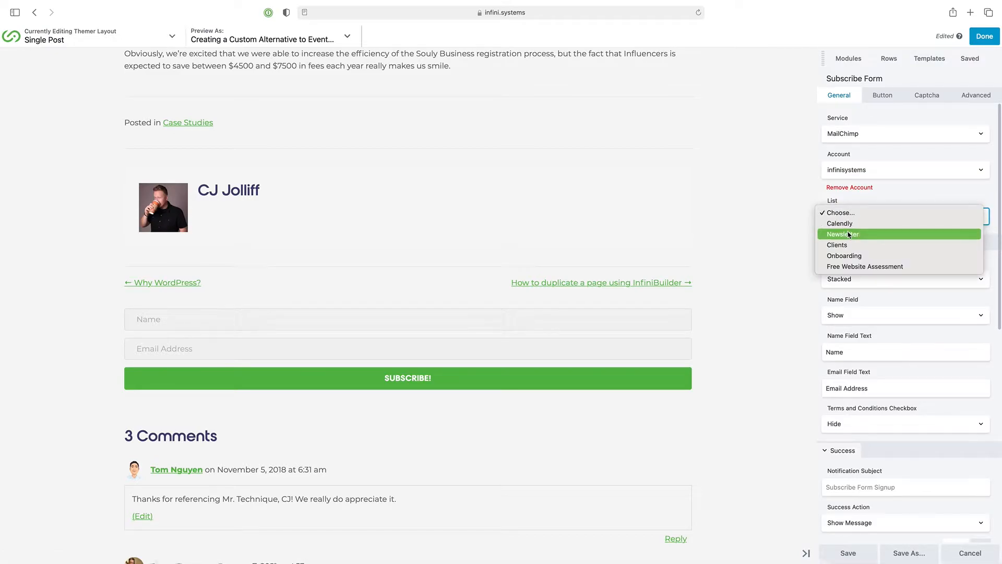
click(849, 230)
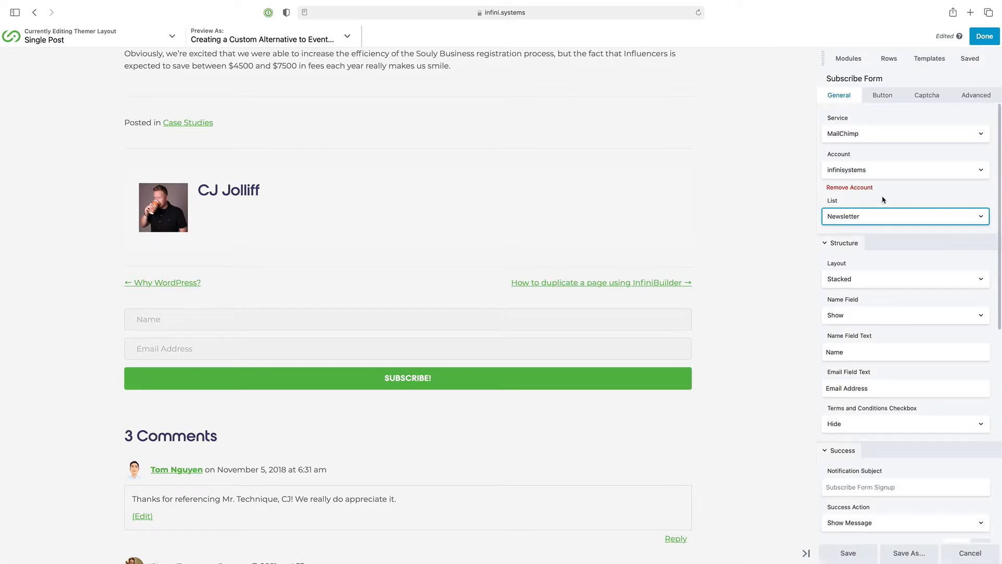
- Set the subscribe form's layout to Inline
scroll(873, 301, down, 4)
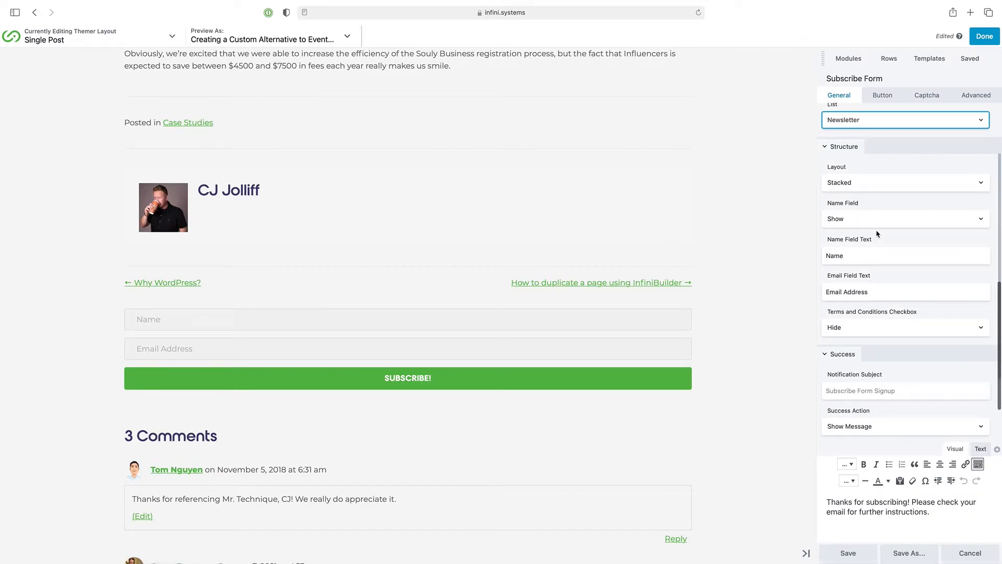
click(854, 182)
click(854, 190)
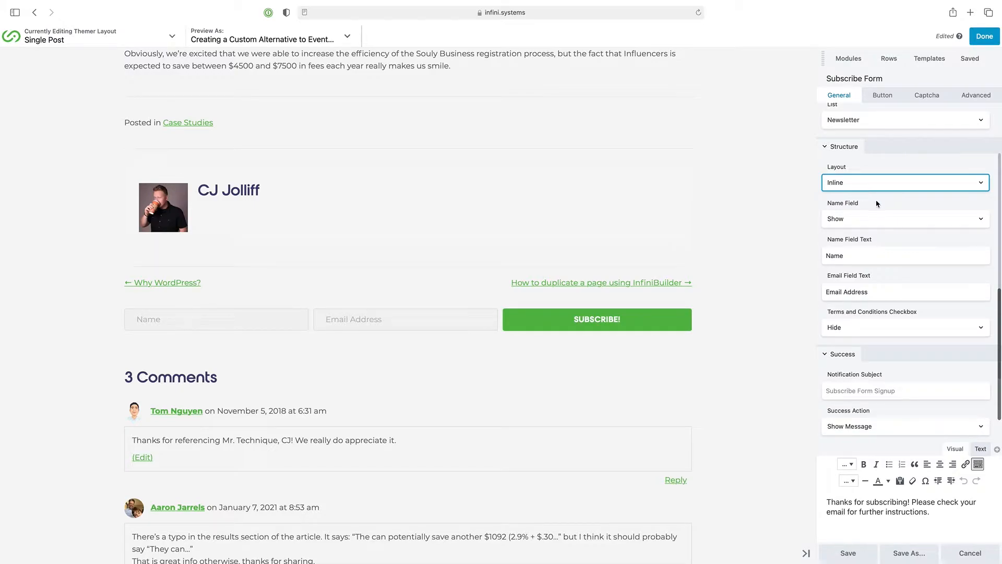
- Try hiding the subscribe form's name field and set it back to Show
scroll(877, 204, down, 2)
click(860, 171)
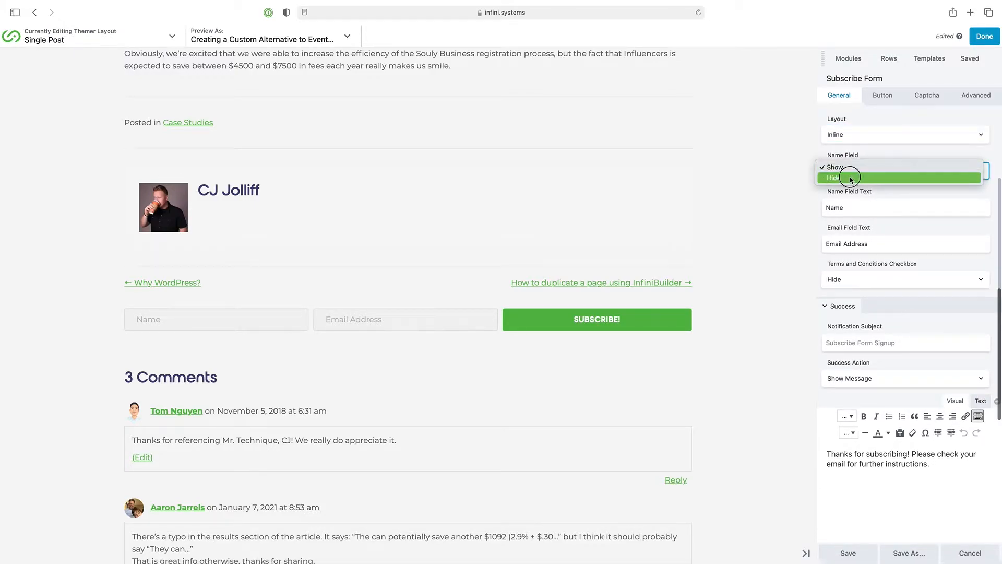
click(851, 178)
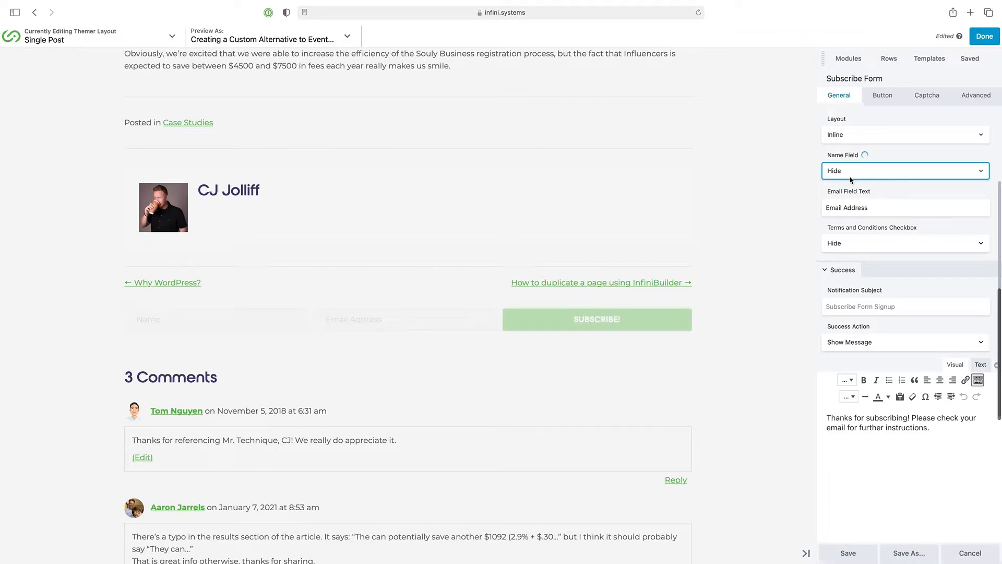
click(869, 179)
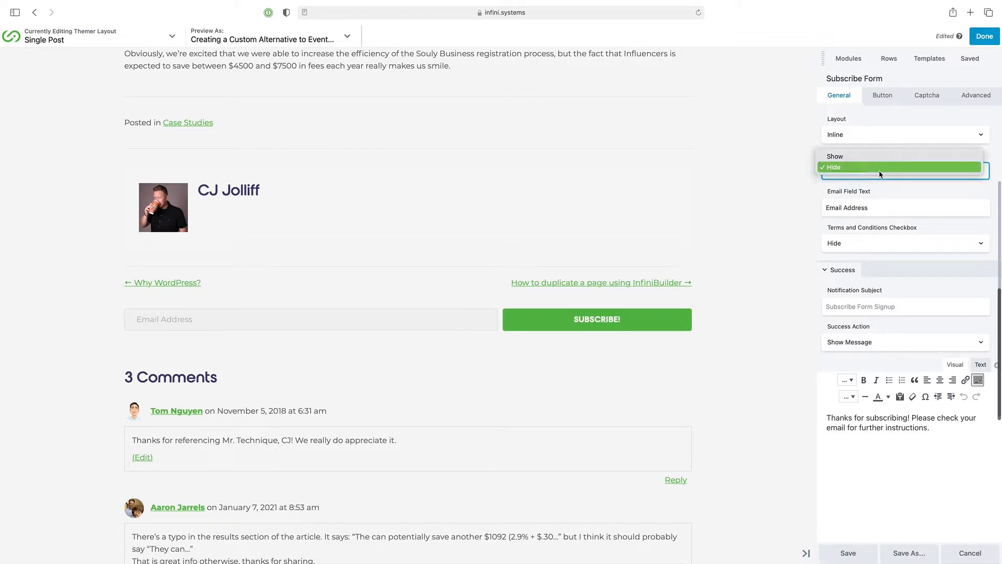
click(860, 156)
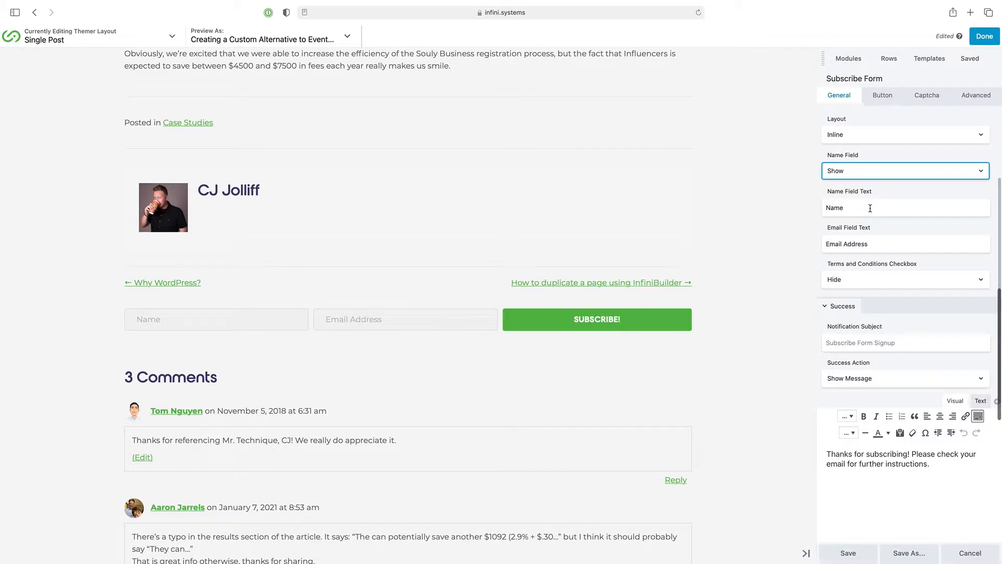
- Try adding "First" to the name field text and remove it again
click(870, 208)
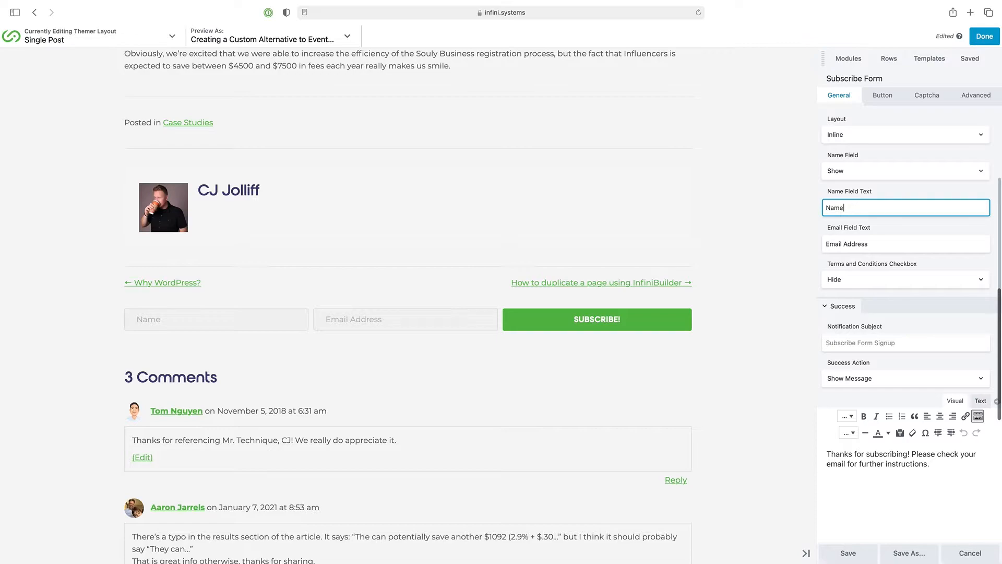
text(First)
double_click(830, 207)
key(BackSpace)
- Set the subscribe form's Terms and Conditions checkbox to Show
scroll(875, 259, down, 2)
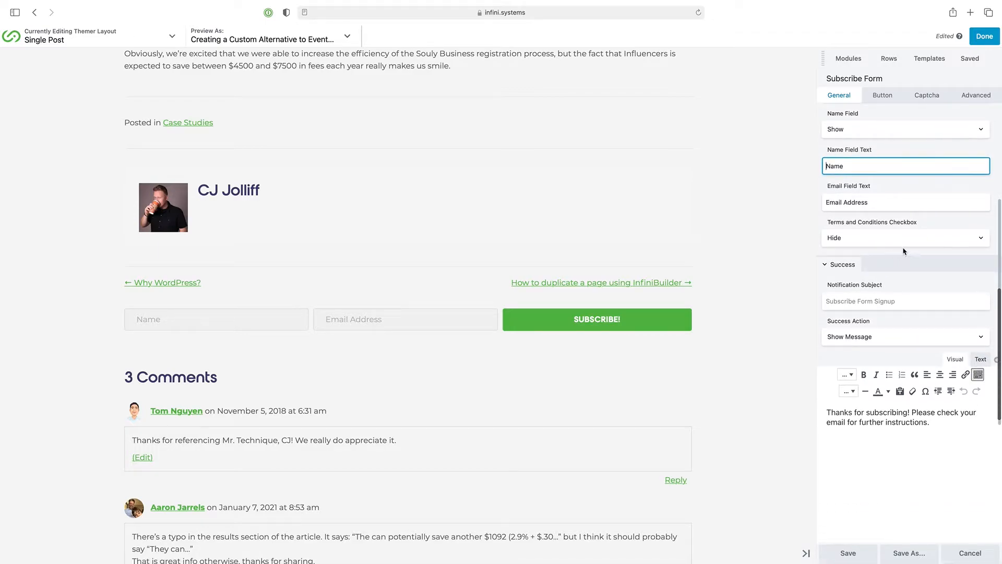
click(855, 237)
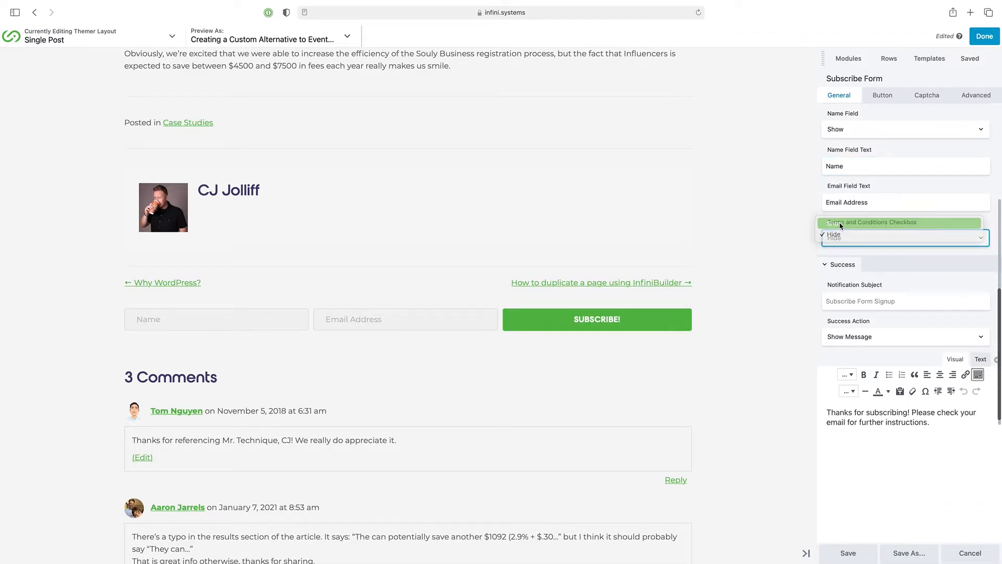
click(887, 217)
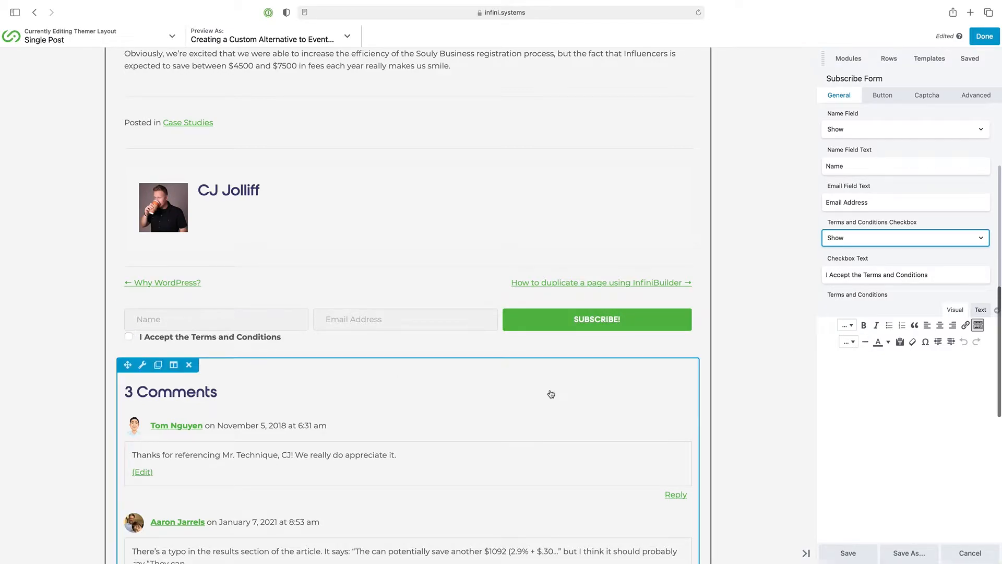
- Enter "We don't share your info, but we do email you about once a month." as the Terms and Conditions text and save the form
click(893, 416)
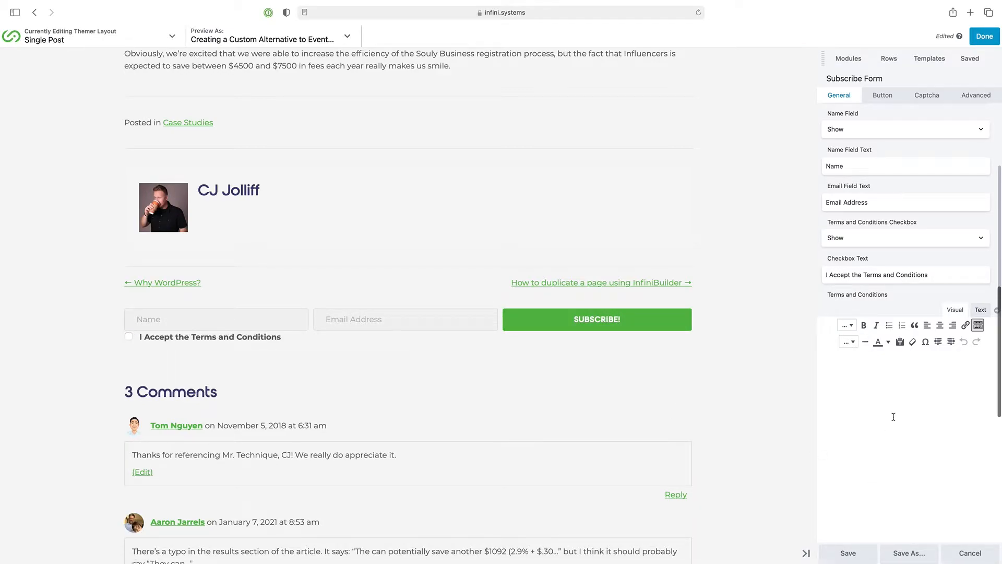
text(We don't share youf)
text( info, but we do email you ab)
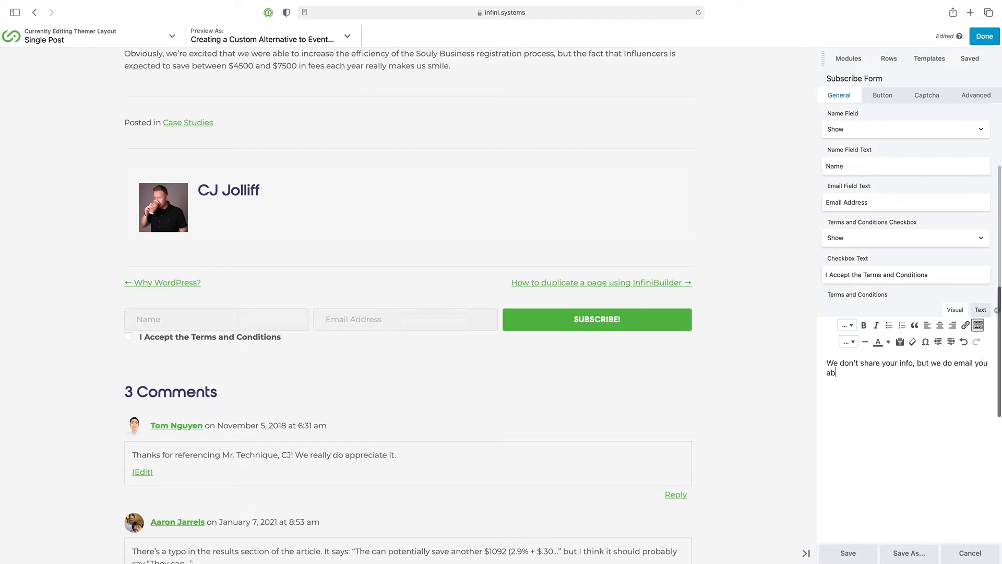
text(out once a month.)
click(878, 199)
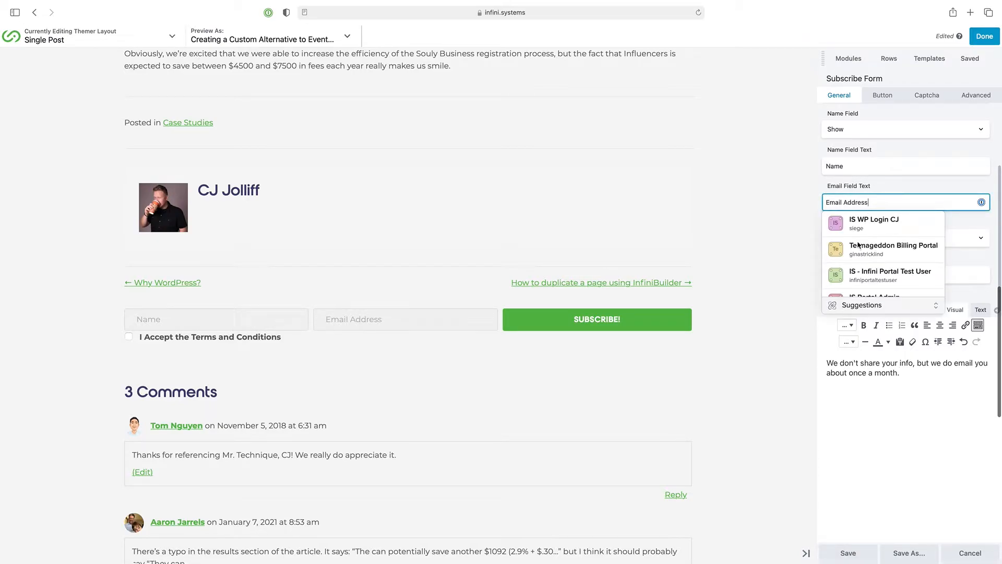
click(842, 422)
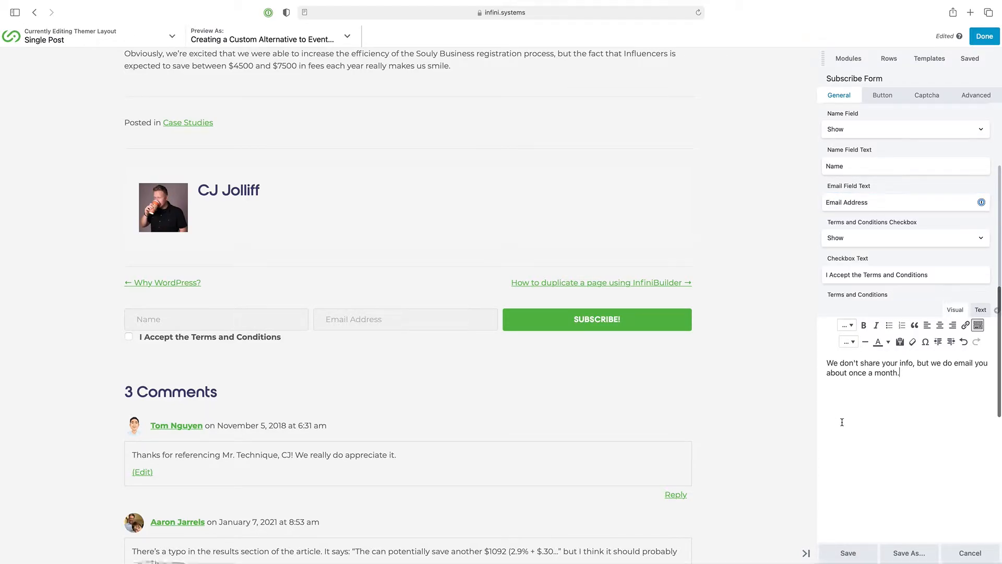
click(835, 552)
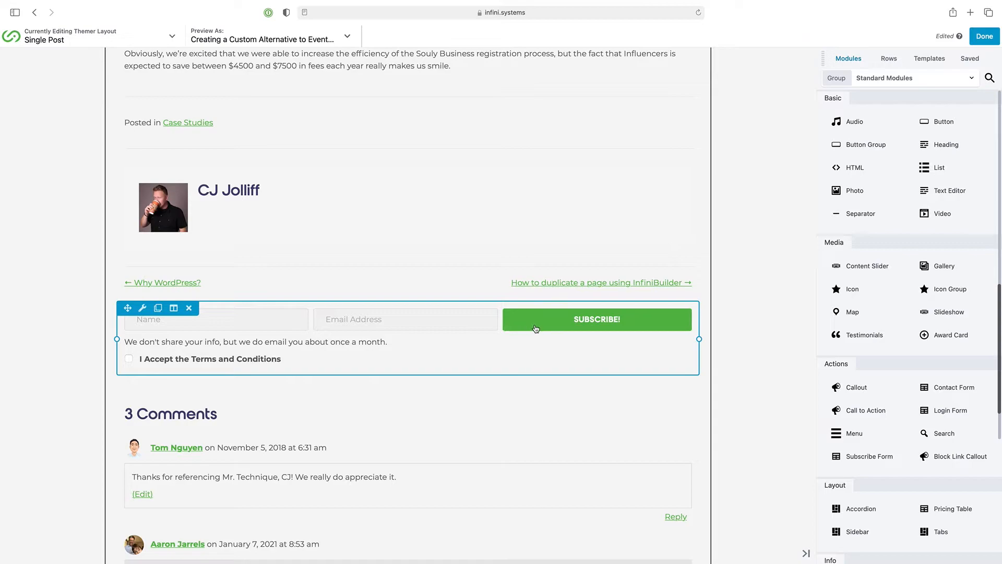
- Reopen the subscribe form's settings and set its success action to Redirect, leaving the success URL empty
click(141, 308)
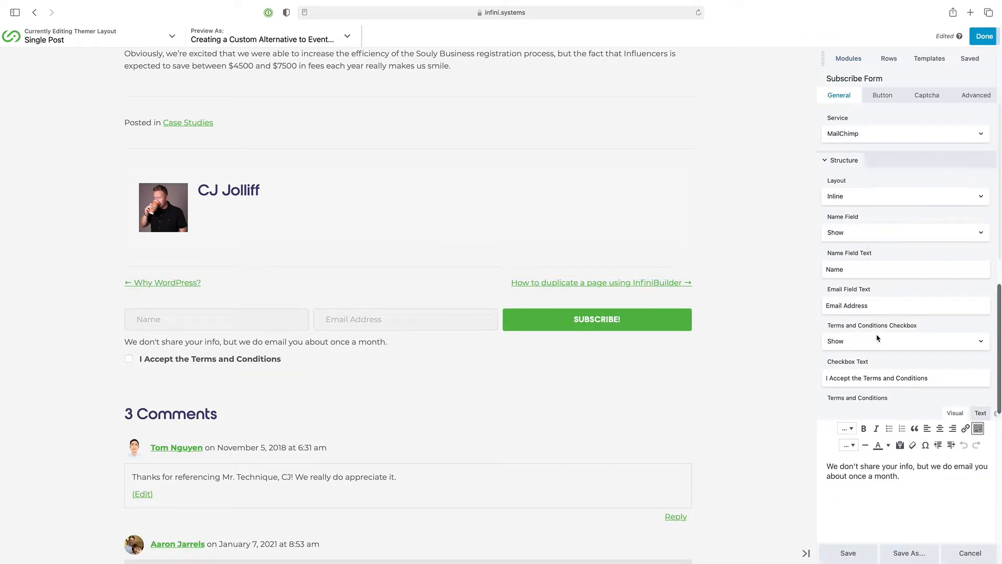
scroll(874, 397, down, 5)
scroll(877, 405, down, 8)
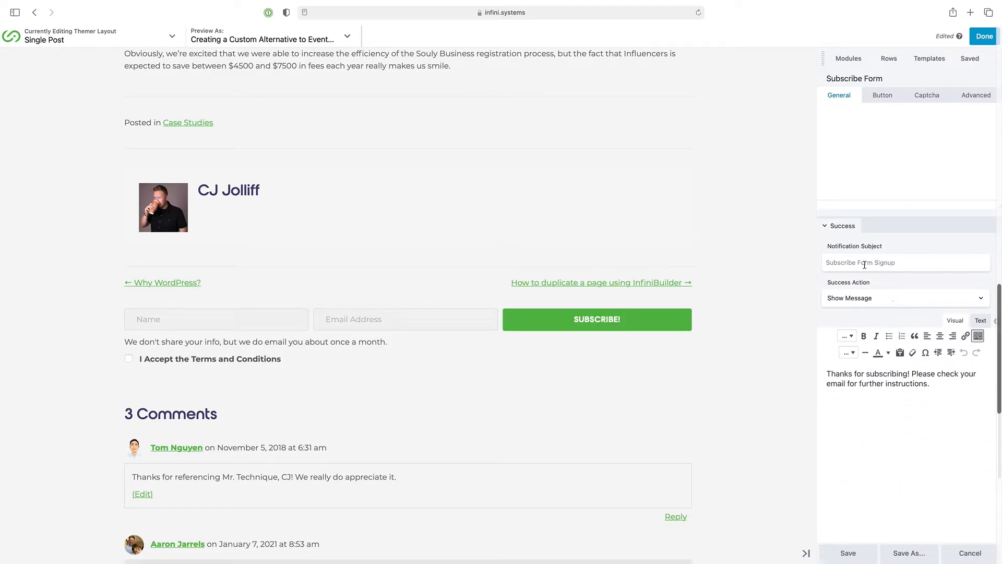
click(887, 264)
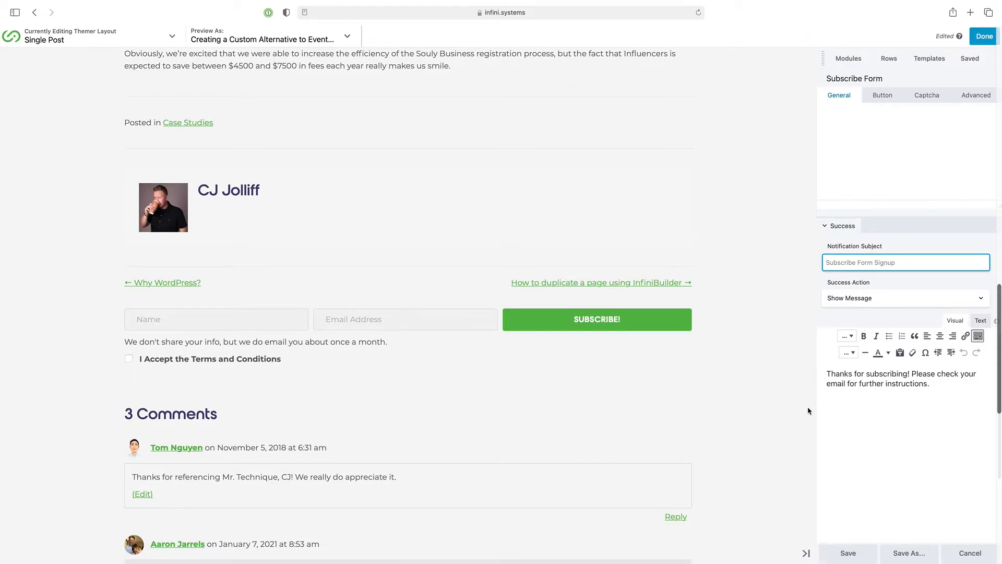
triple_click(904, 405)
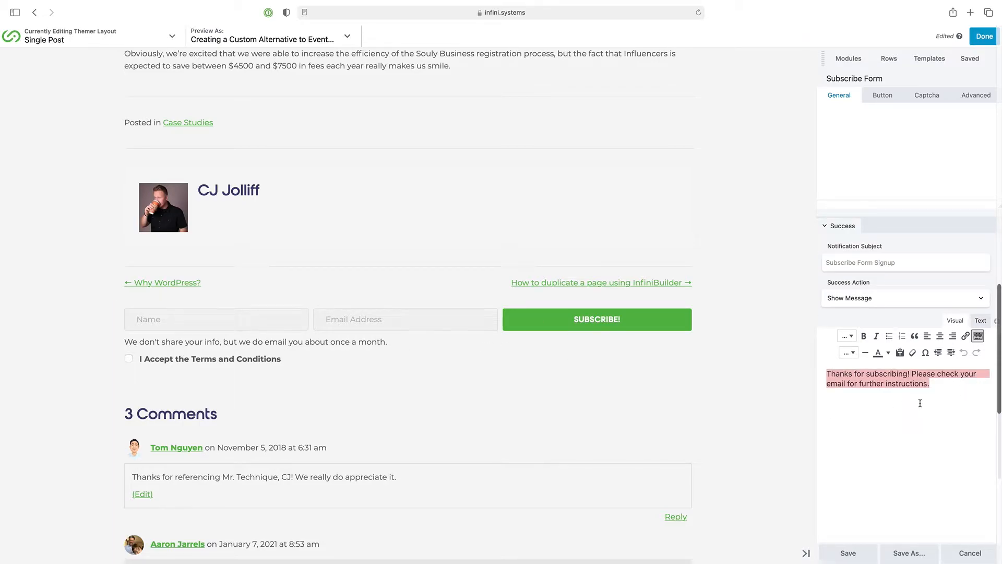
click(878, 298)
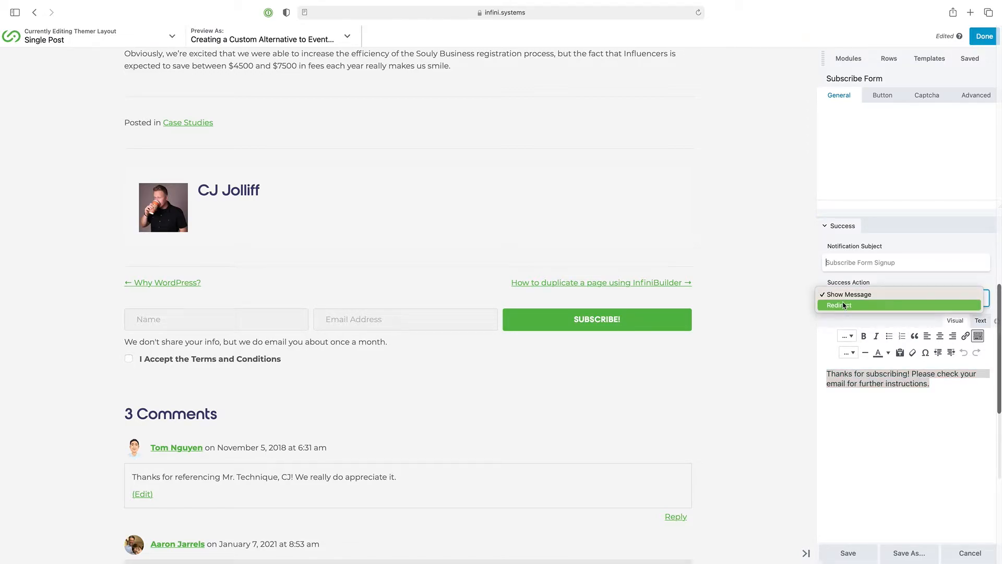
click(843, 305)
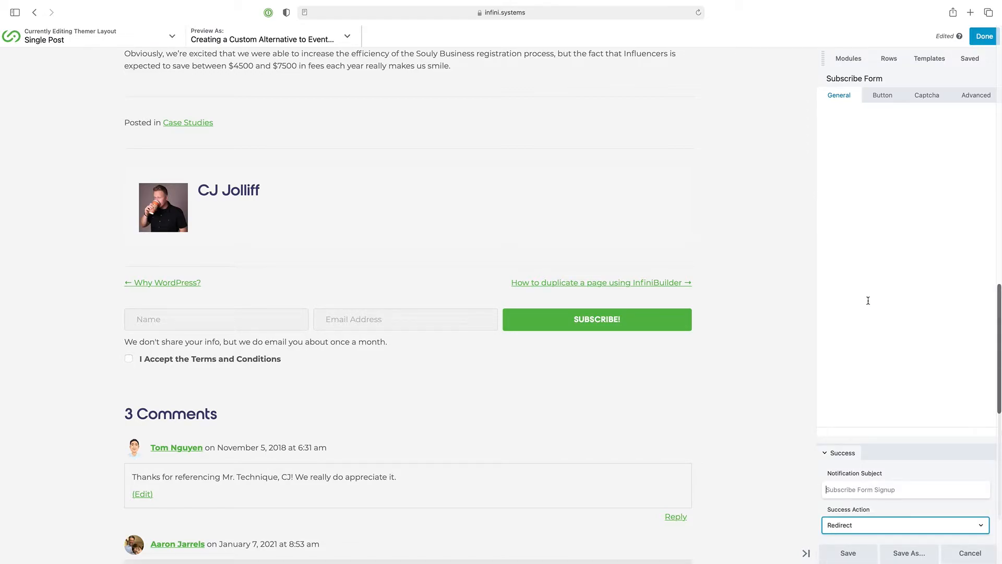
scroll(864, 403, down, 2)
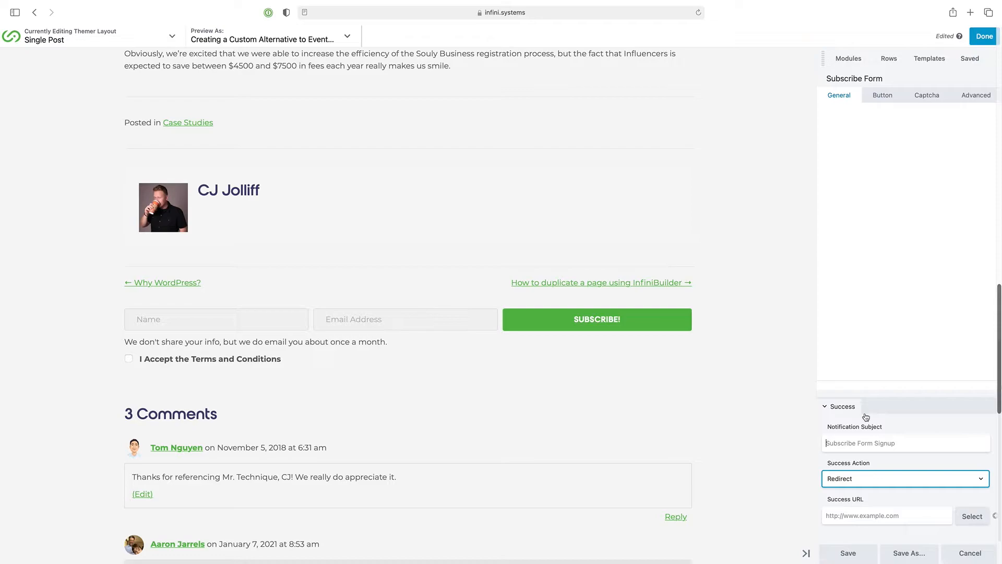
click(891, 519)
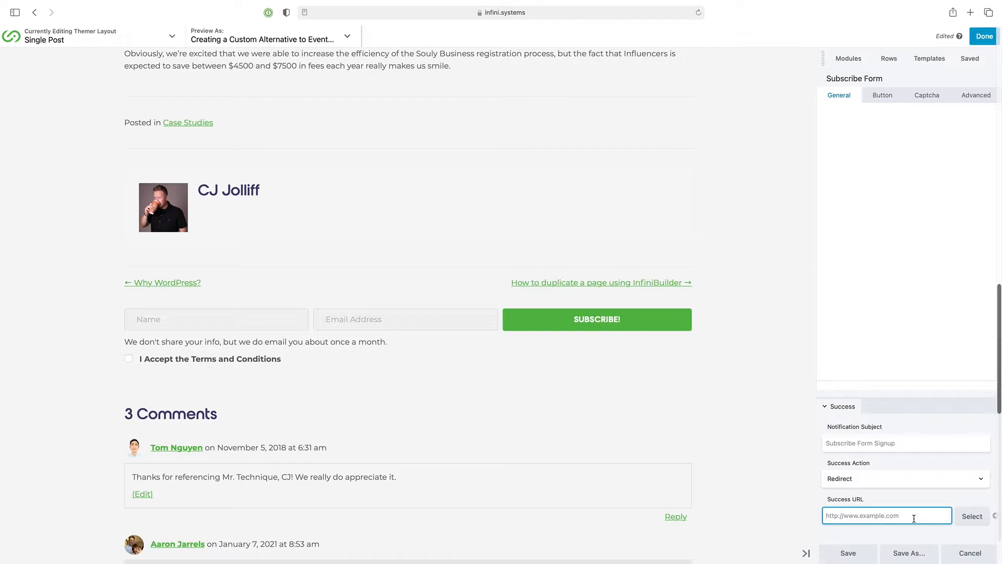
- Change the subscribe form's button text to "Subscribe" without the exclamation mark
click(886, 95)
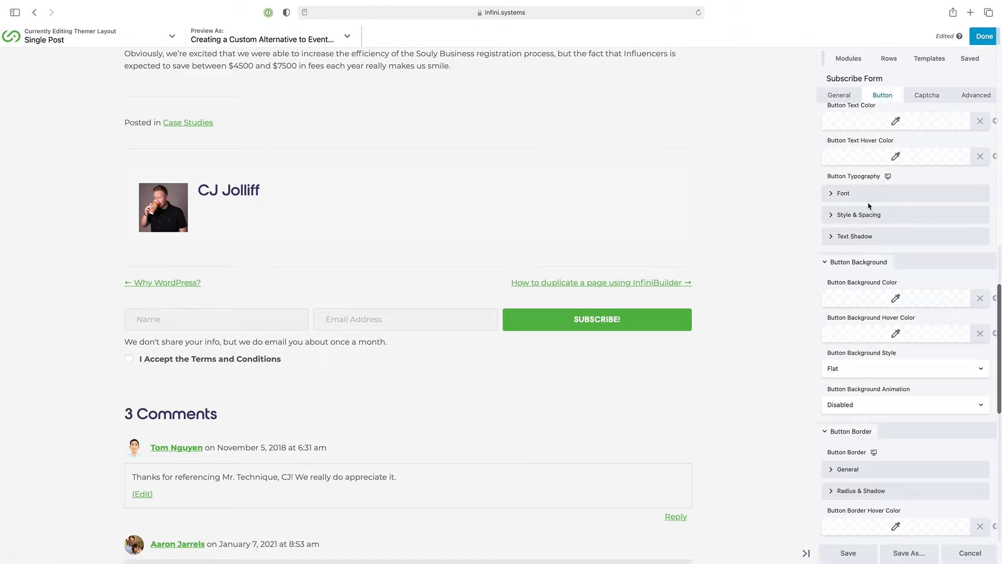
scroll(870, 206, up, 5)
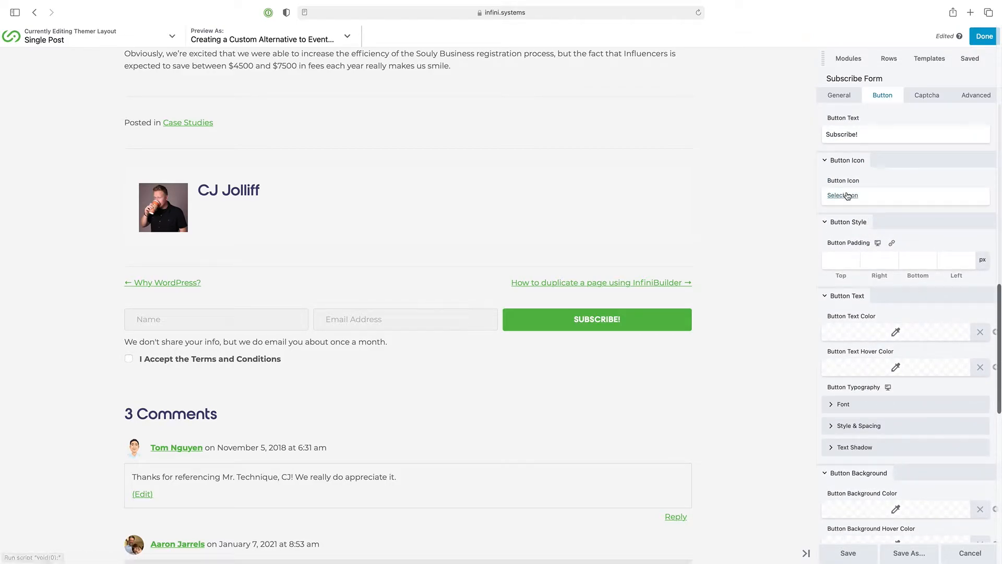
click(867, 140)
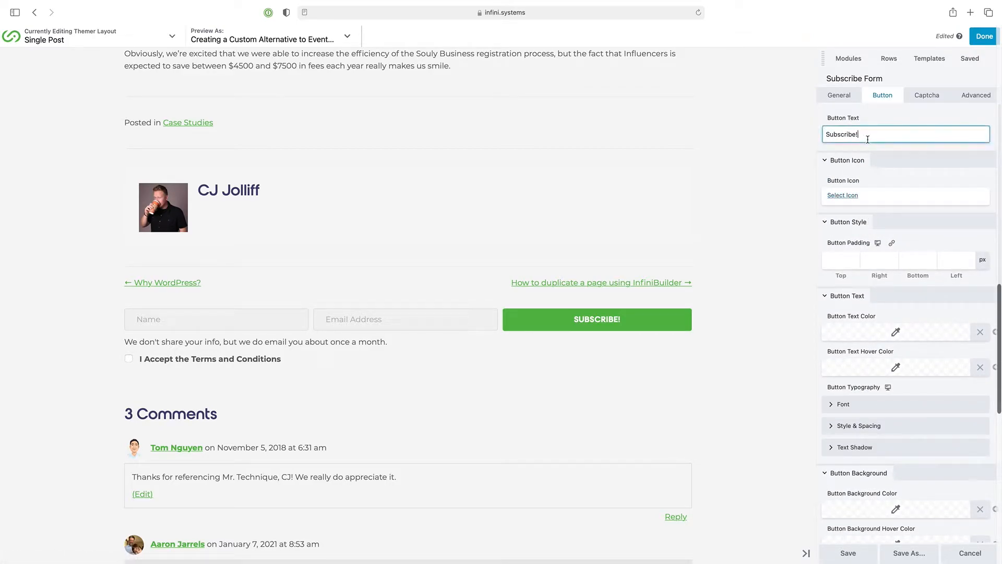
key(BackSpace)
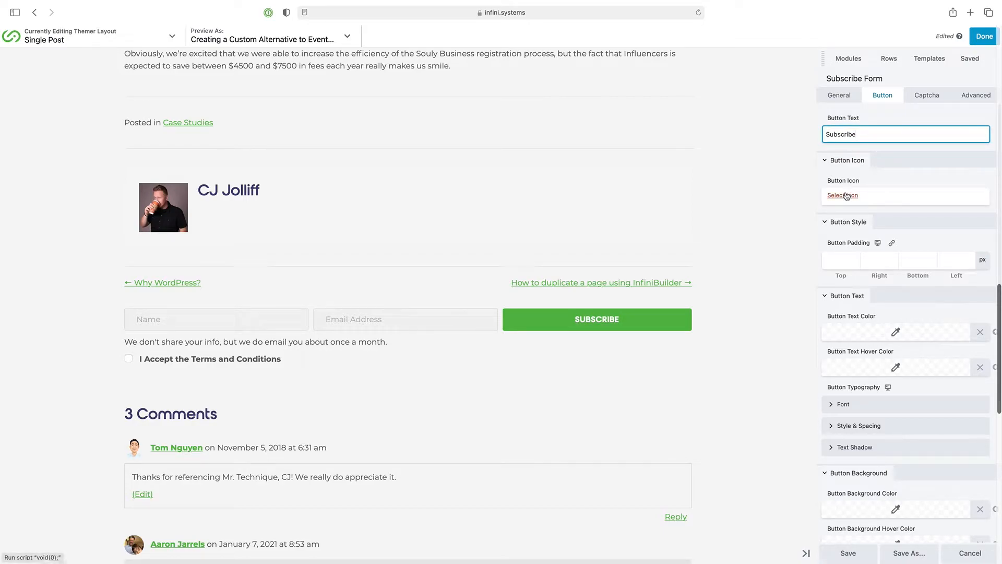
- Set the subscribe button's background style to Gradient
scroll(859, 331, down, 3)
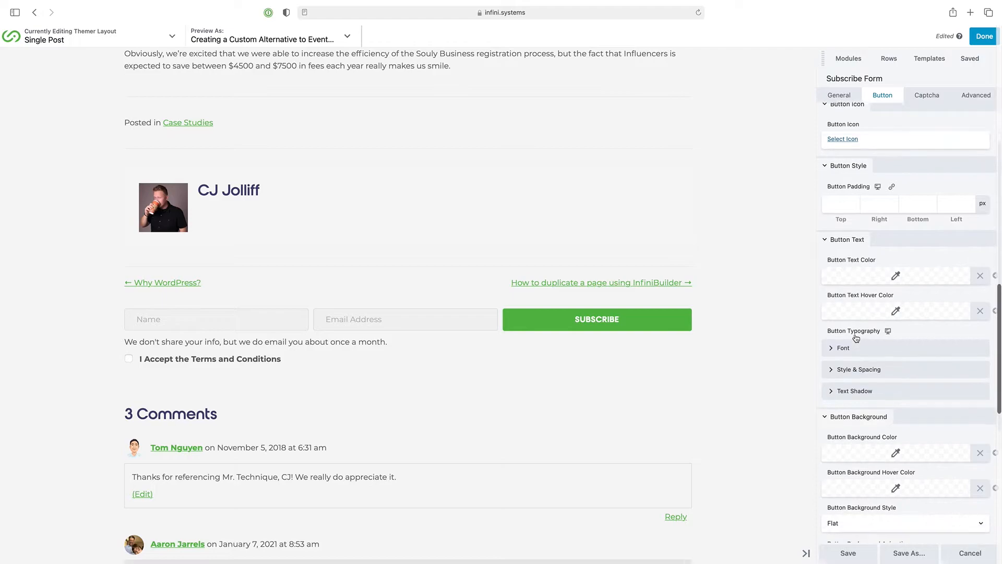
scroll(856, 339, down, 2)
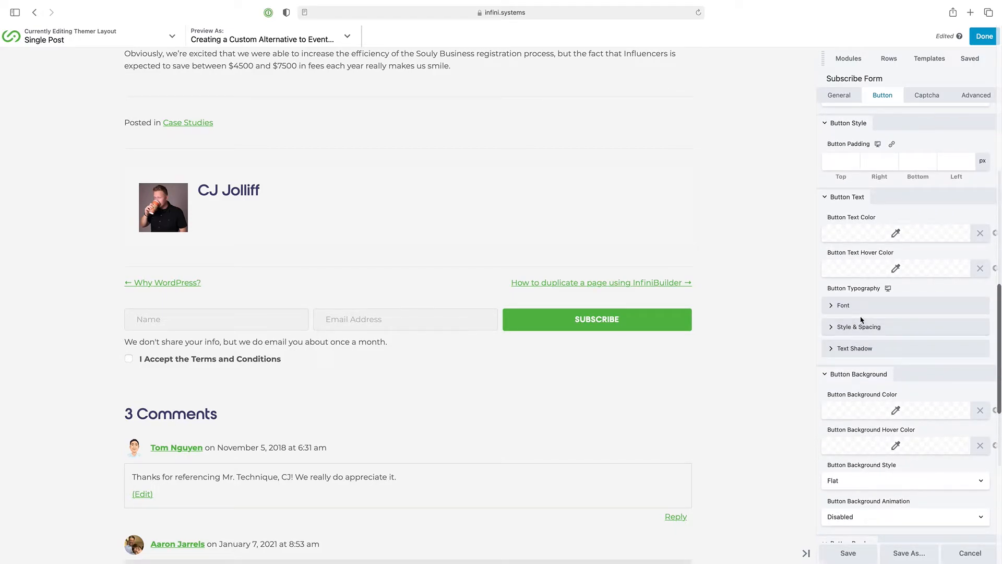
scroll(840, 311, down, 5)
click(860, 372)
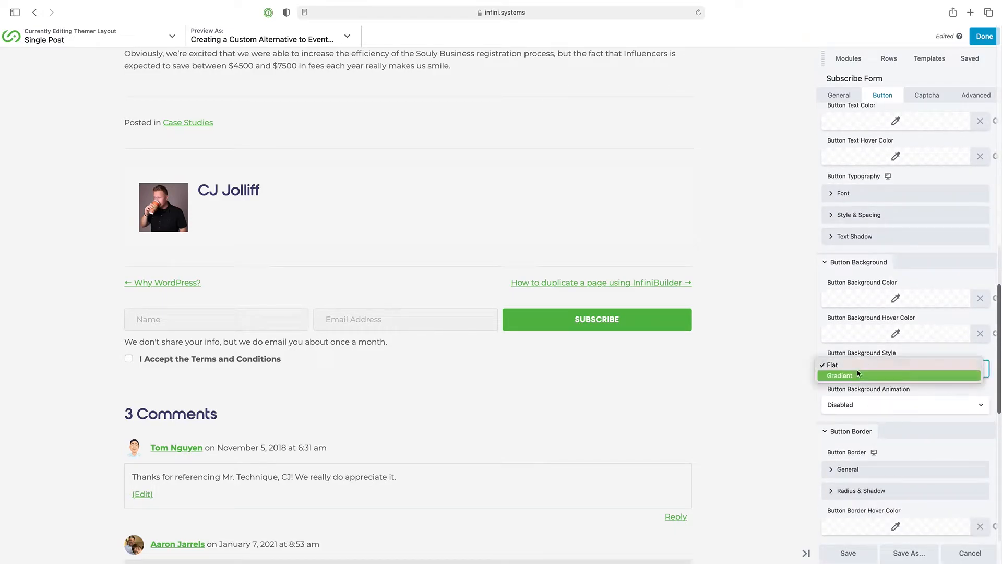
click(839, 376)
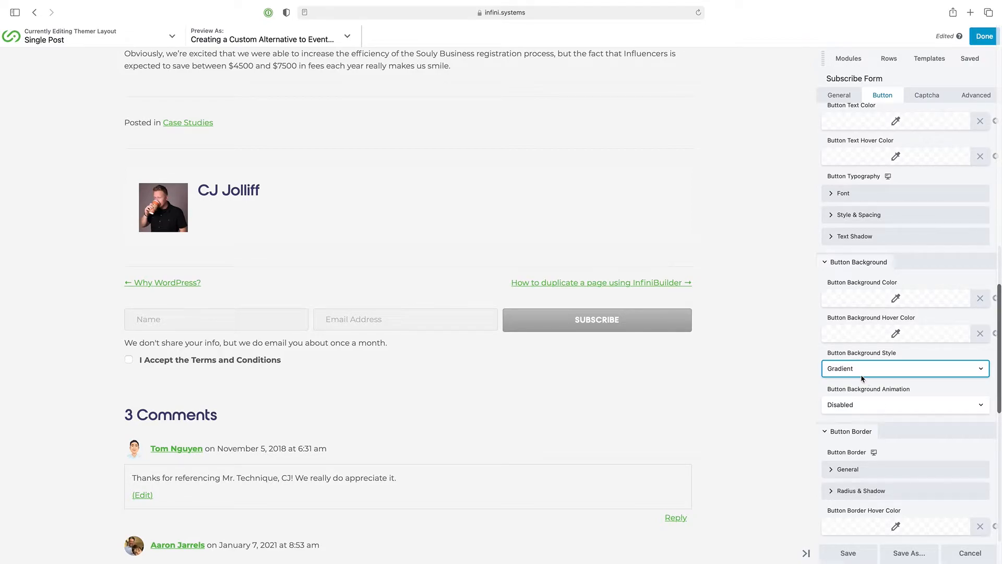
- Try showing the subscribe form's reCAPTCHA field, review its validation types and key fields, and set it back to Hide
click(929, 97)
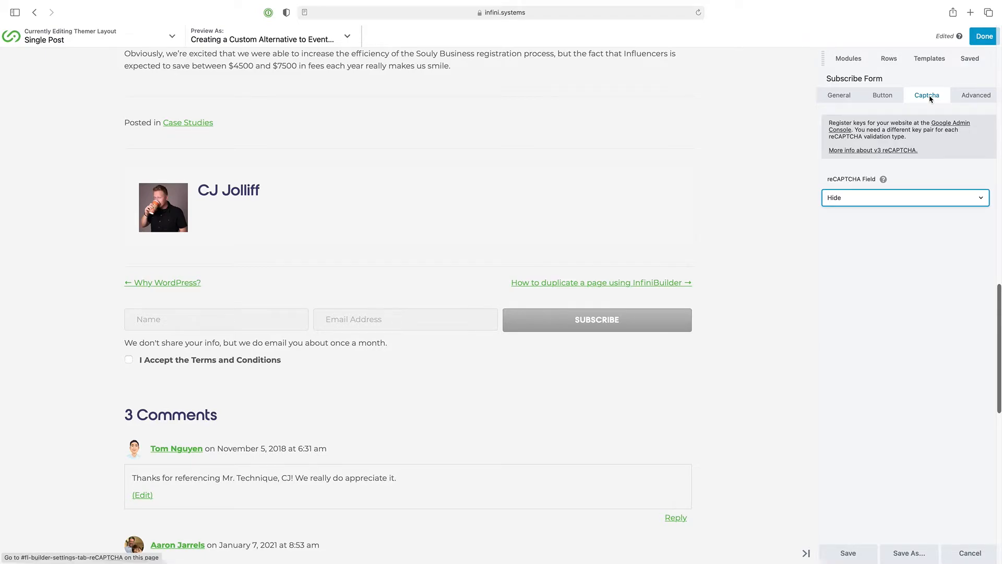
click(873, 197)
click(867, 185)
click(960, 241)
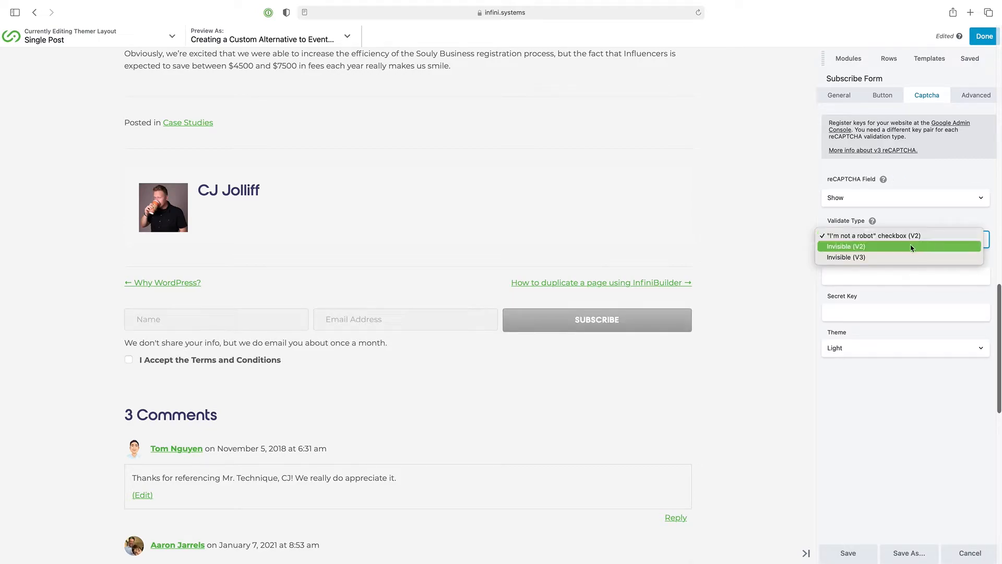
click(928, 219)
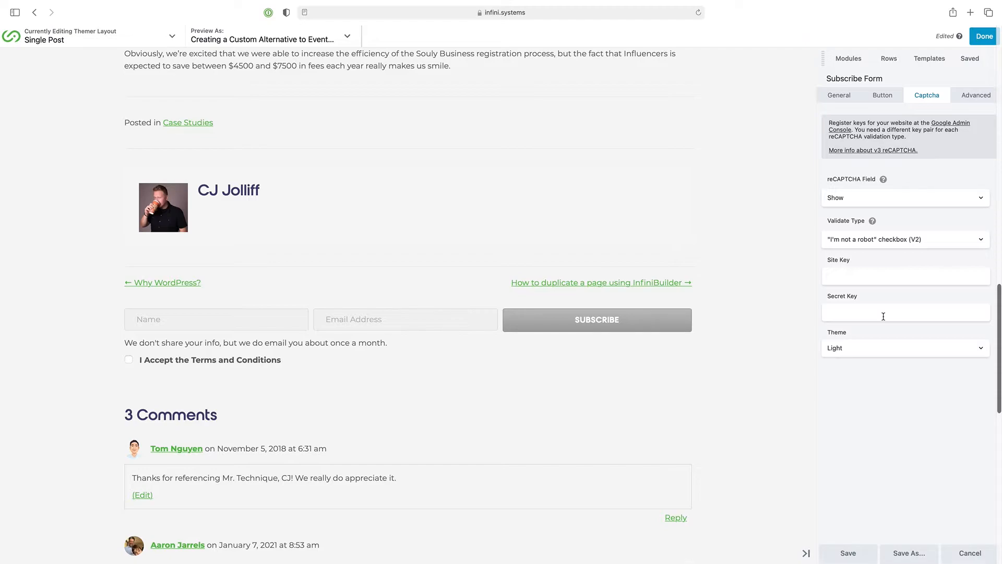
click(870, 272)
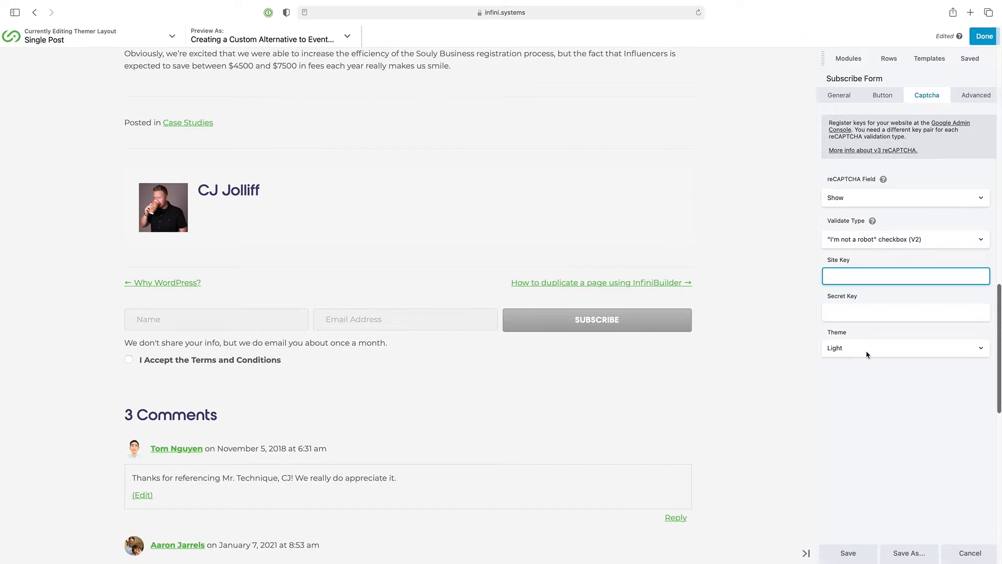
click(847, 201)
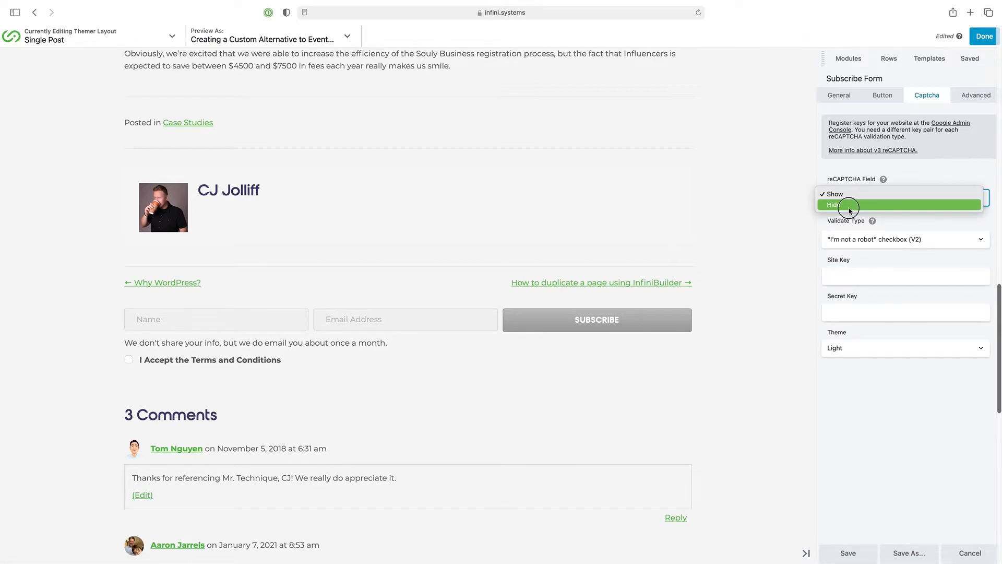
click(849, 205)
- Check the subscribe form's advanced settings and save the form
click(976, 96)
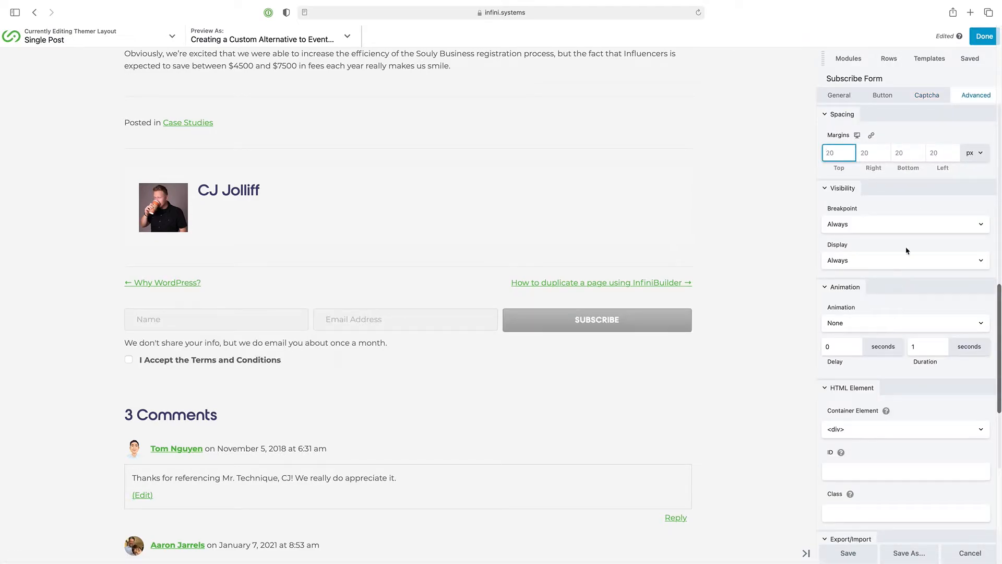
click(842, 95)
click(846, 552)
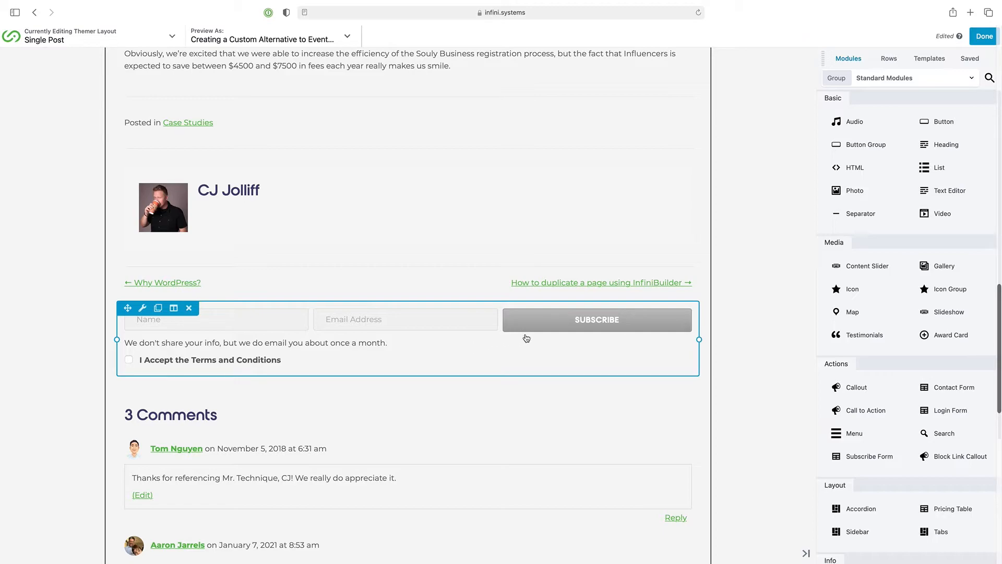
- Search the modules for "sub" and place an InfiniBuilder Subscription Form between the existing subscribe form and the comments
click(973, 80)
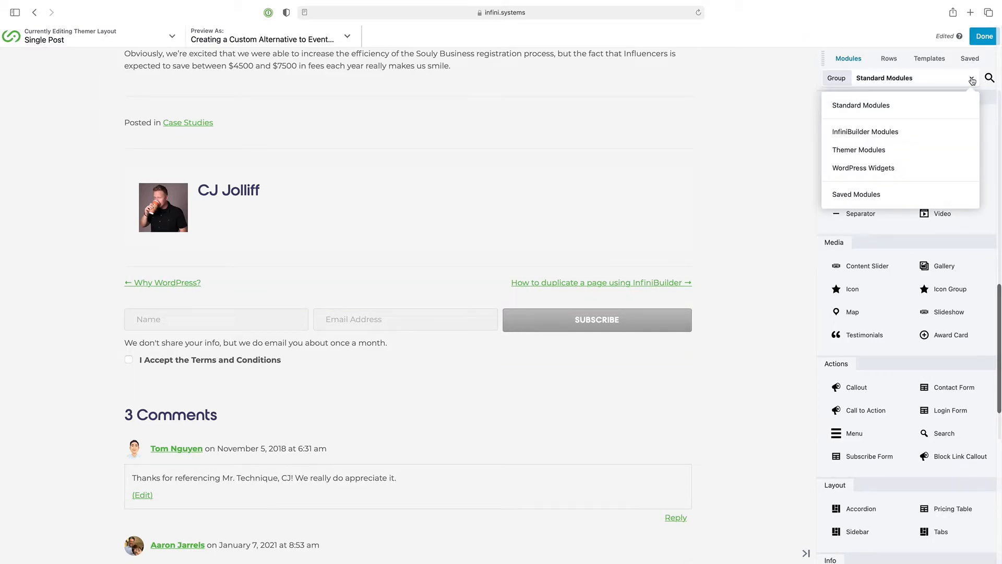
click(988, 79)
click(988, 78)
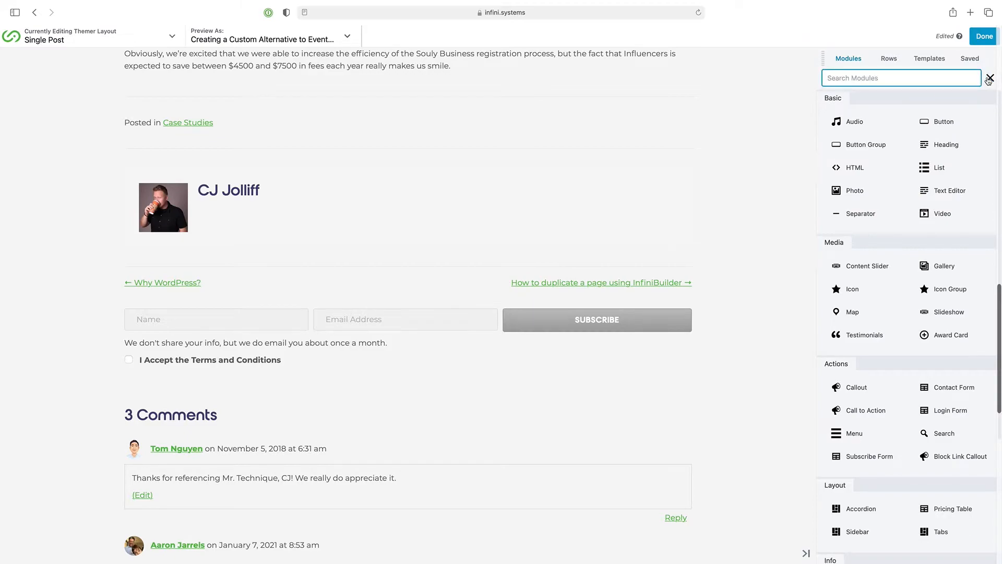
text(sub)
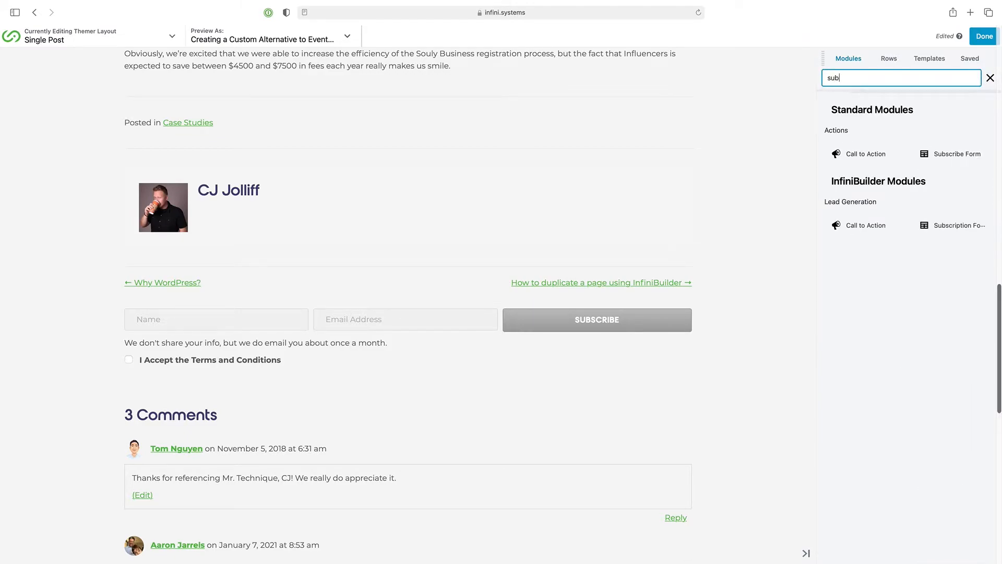
drag(950, 224, 306, 341)
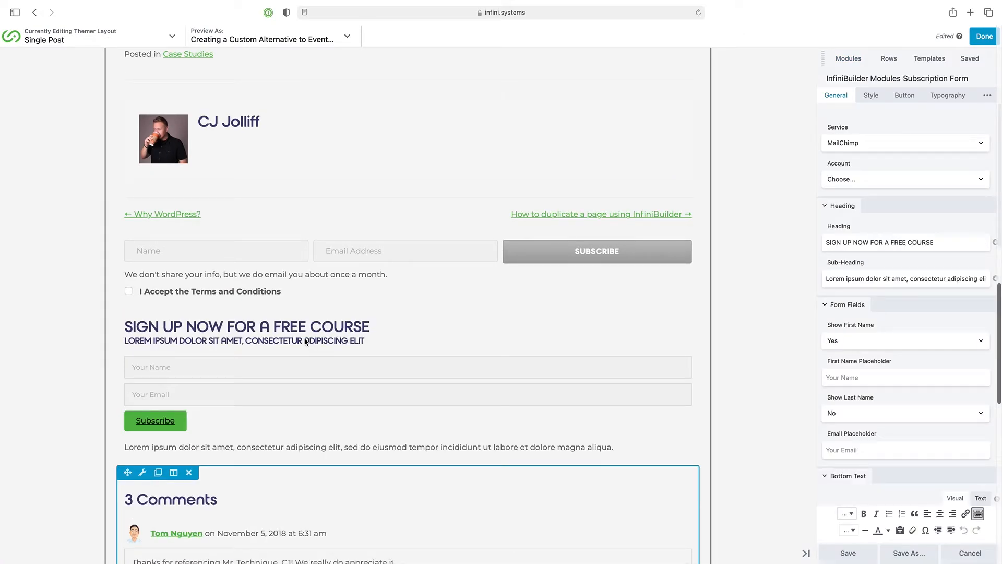
mouse_move(389, 331)
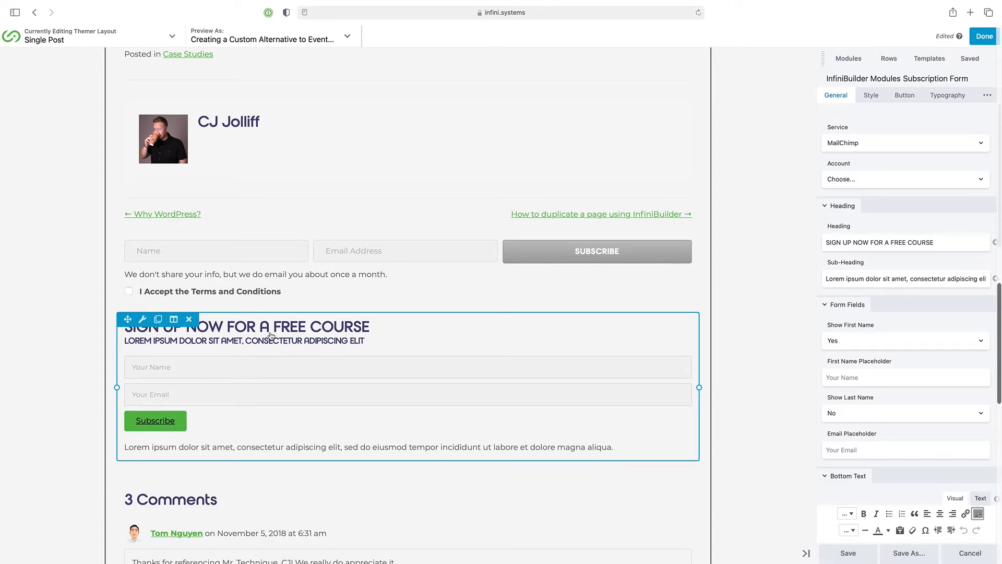
- Connect the new InfiniBuilder subscription form to the saved infinisystems MailChimp account
triple_click(880, 244)
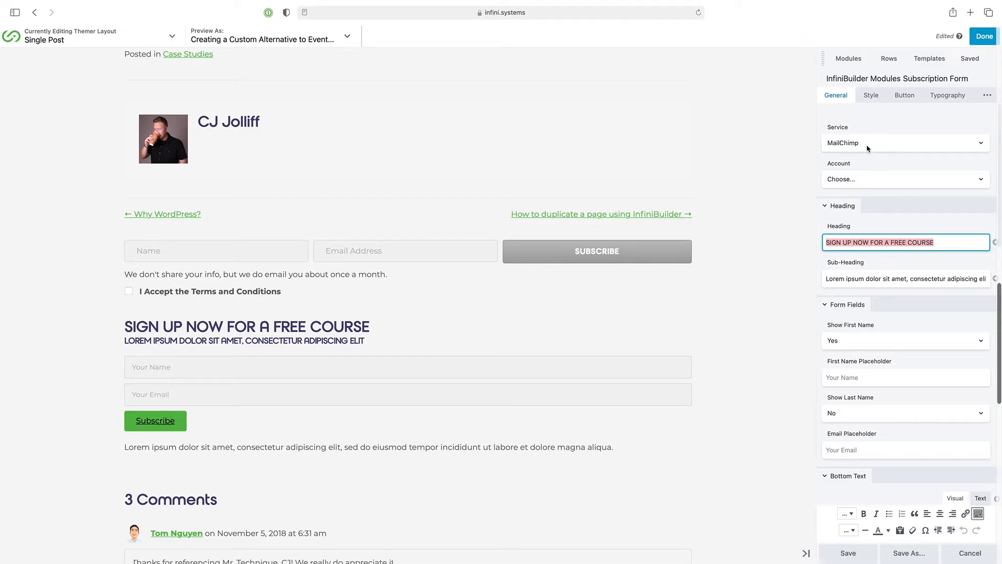
click(847, 178)
click(847, 186)
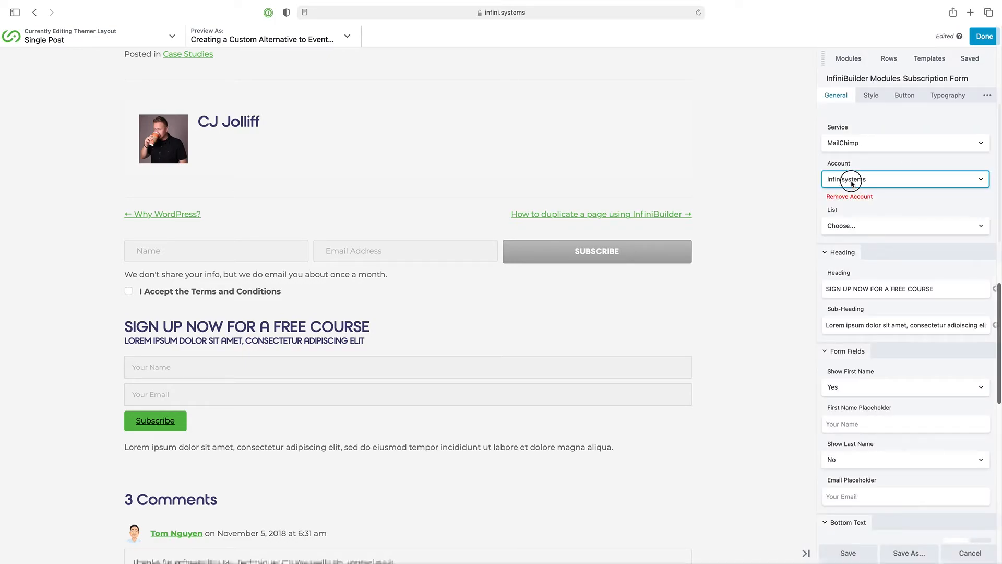
- Select the infinisystems account and the Newsletter list for the InfiniBuilder subscription form
click(856, 179)
click(846, 175)
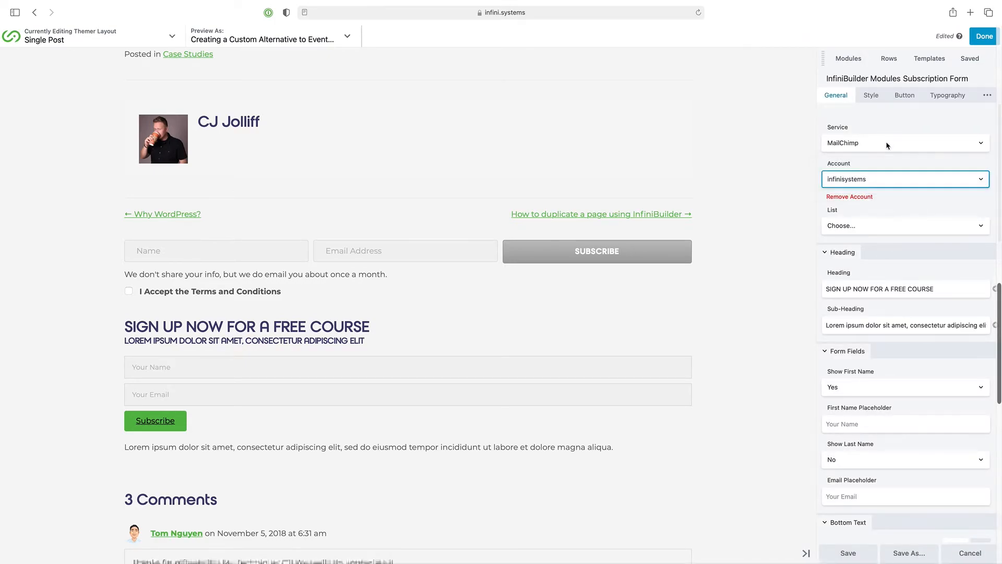
click(850, 225)
click(851, 243)
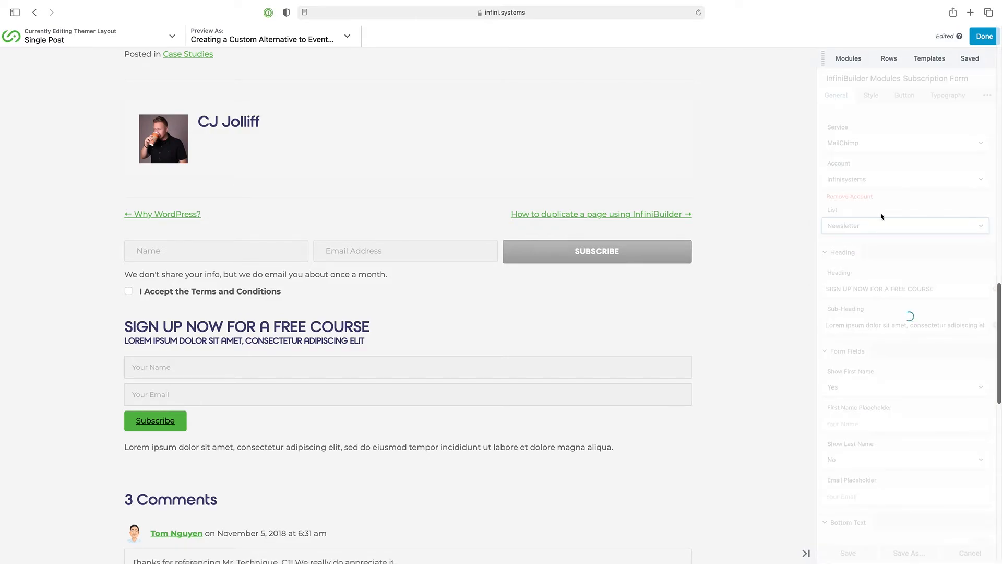
- Check the heading and sub-heading texts and set Show Last Name to Yes in the form fields
double_click(915, 290)
click(912, 290)
triple_click(854, 327)
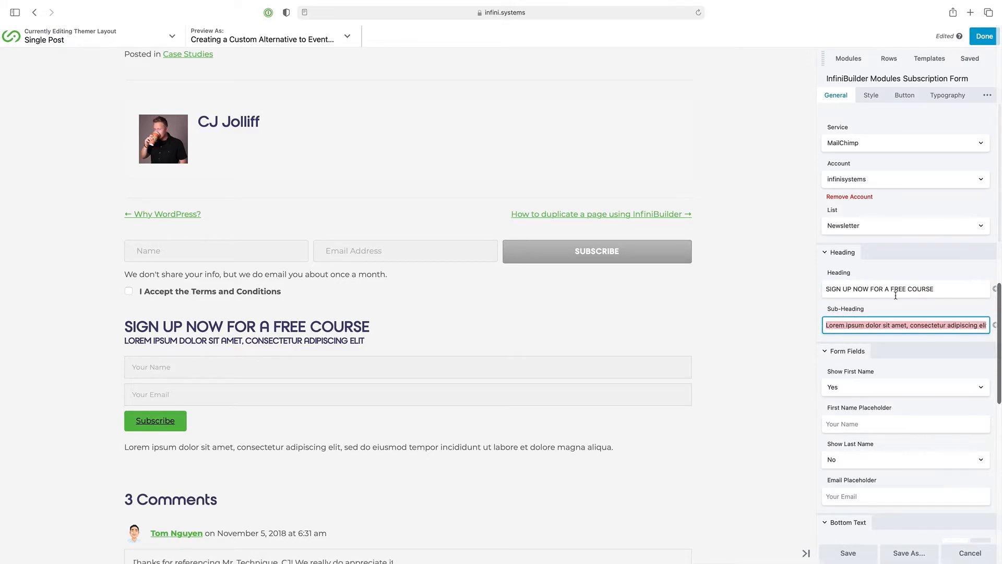
scroll(899, 309, down, 1)
scroll(899, 309, down, 3)
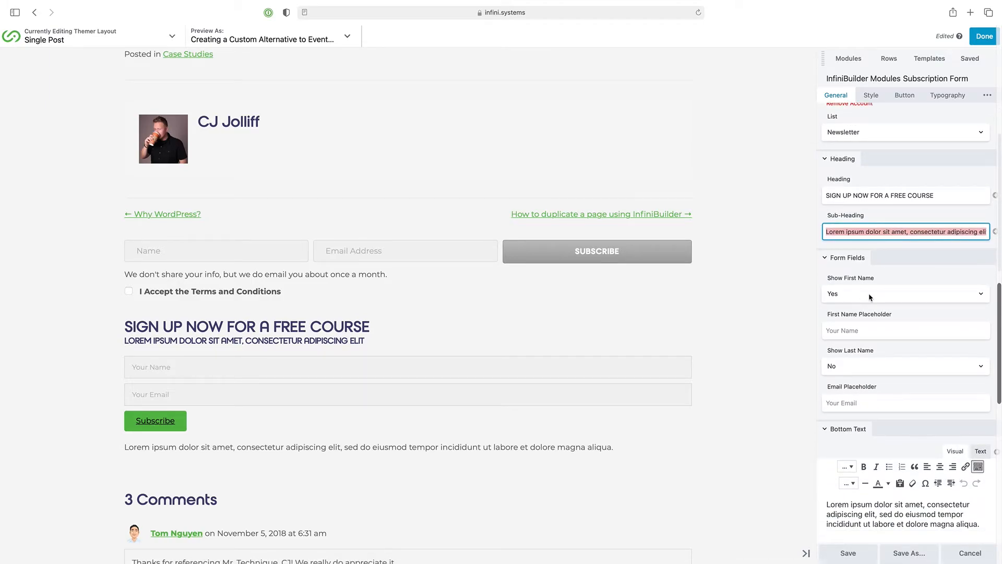
scroll(870, 297, down, 2)
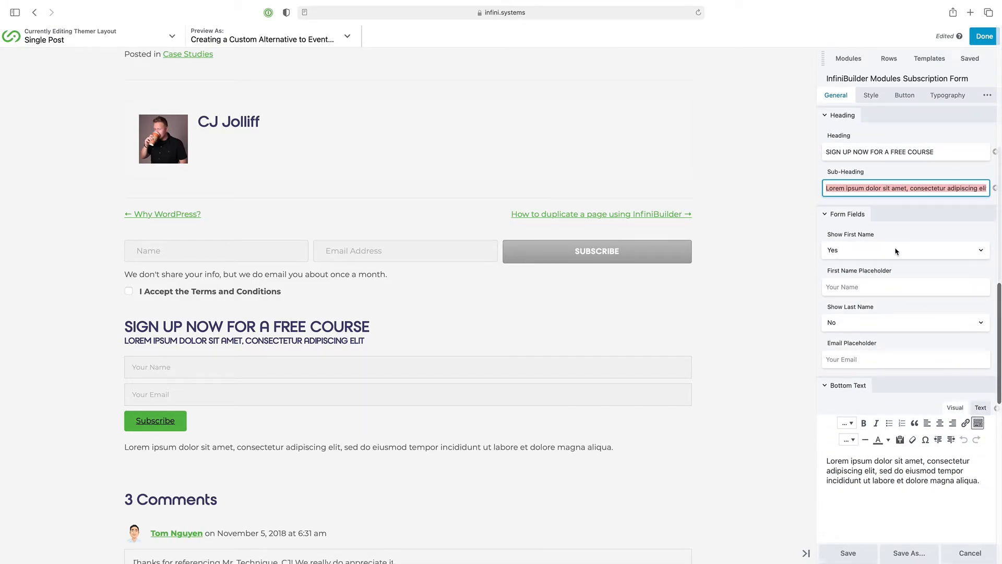
click(865, 320)
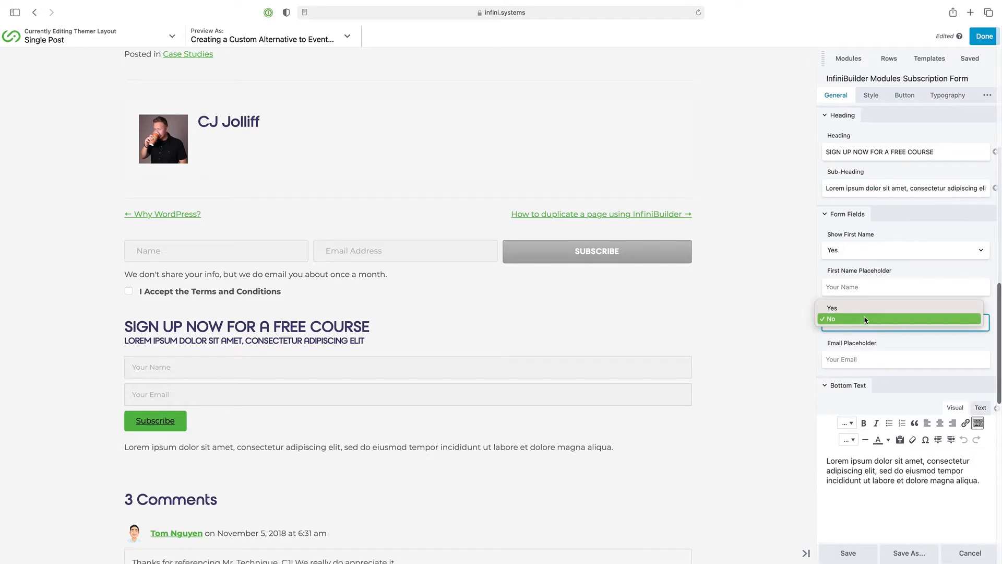
click(851, 308)
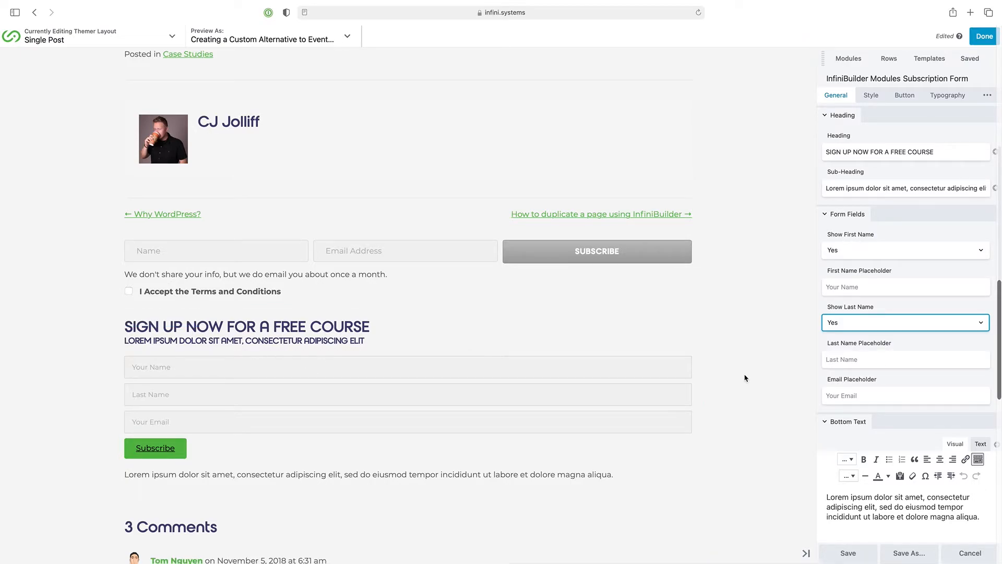
- Review the name and email placeholder fields and the bottom text beneath the subscription form
scroll(813, 423, down, 3)
scroll(929, 323, down, 1)
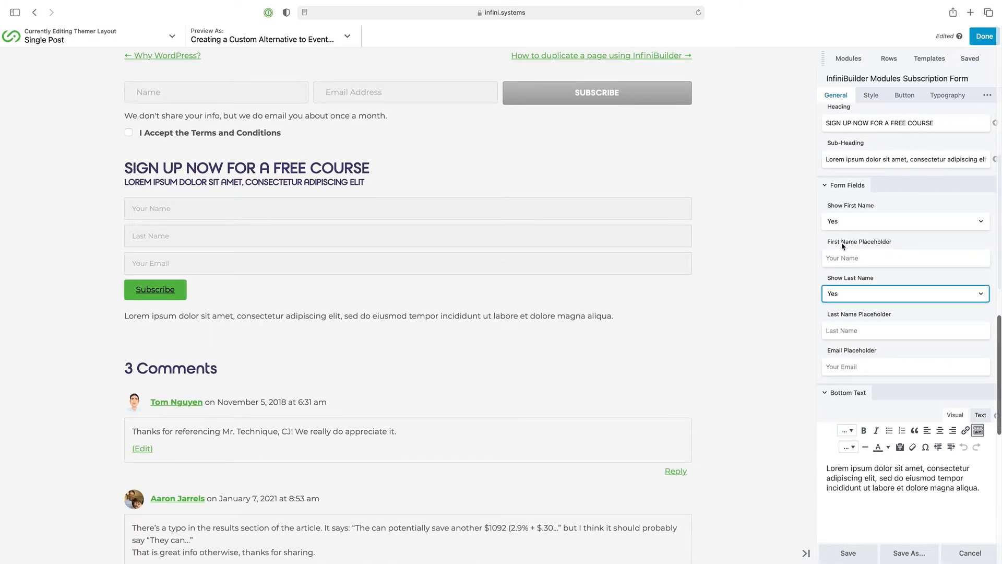
click(832, 257)
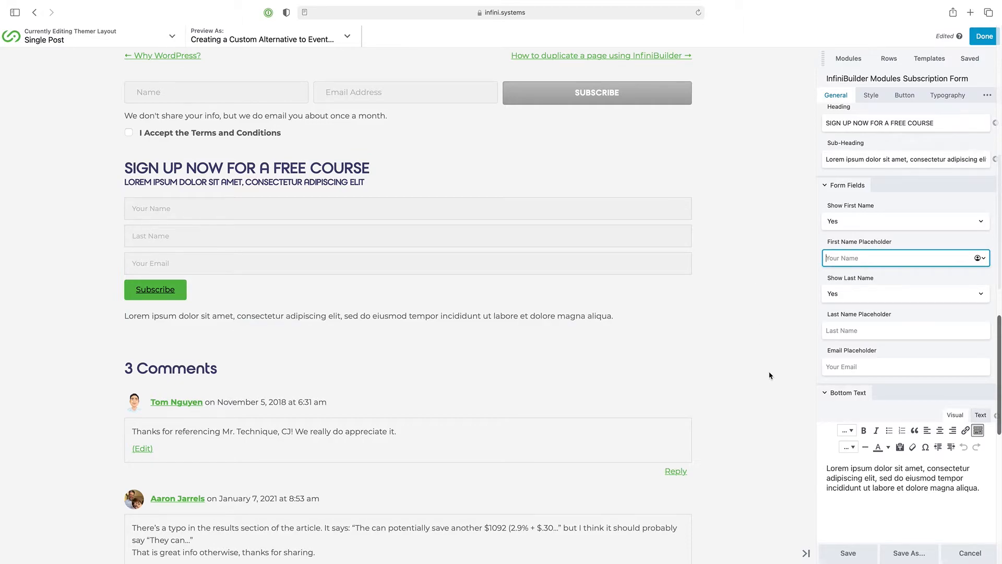
scroll(769, 376, down, 2)
scroll(770, 399, up, 1)
scroll(770, 399, up, 4)
scroll(907, 414, down, 4)
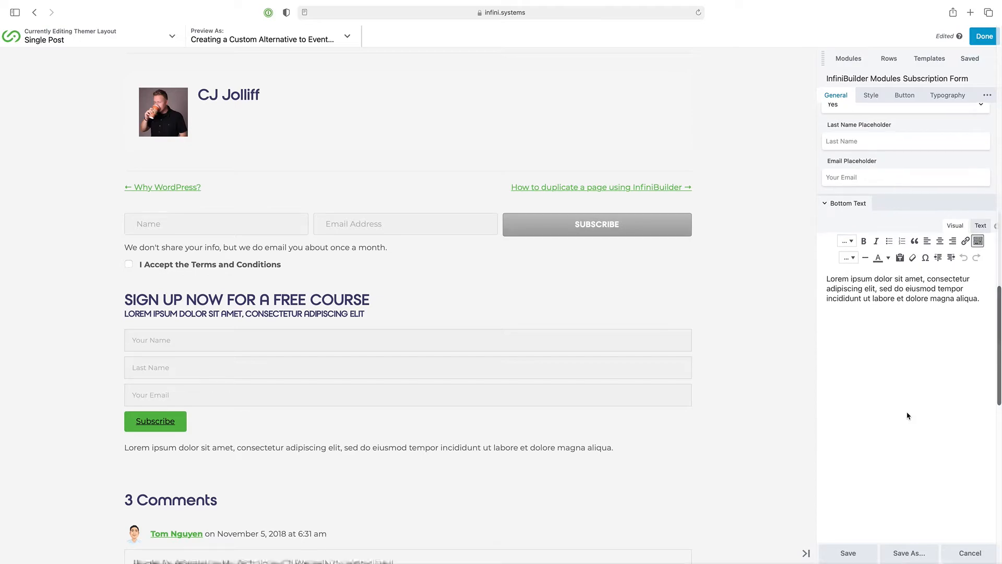
triple_click(868, 297)
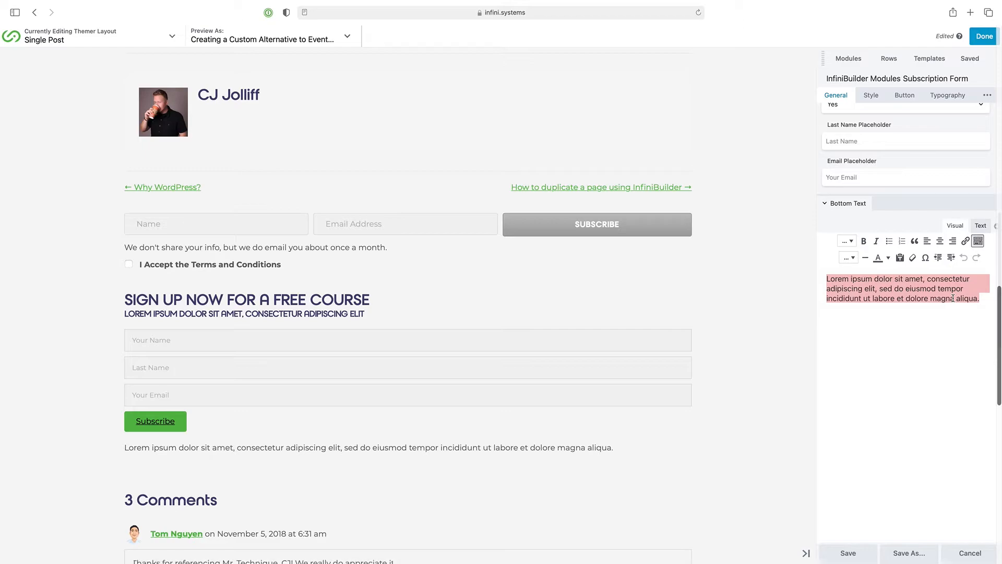
- Set the Terms and Conditions Checkbox to Show and check its checkbox text and terms text
scroll(948, 384, down, 10)
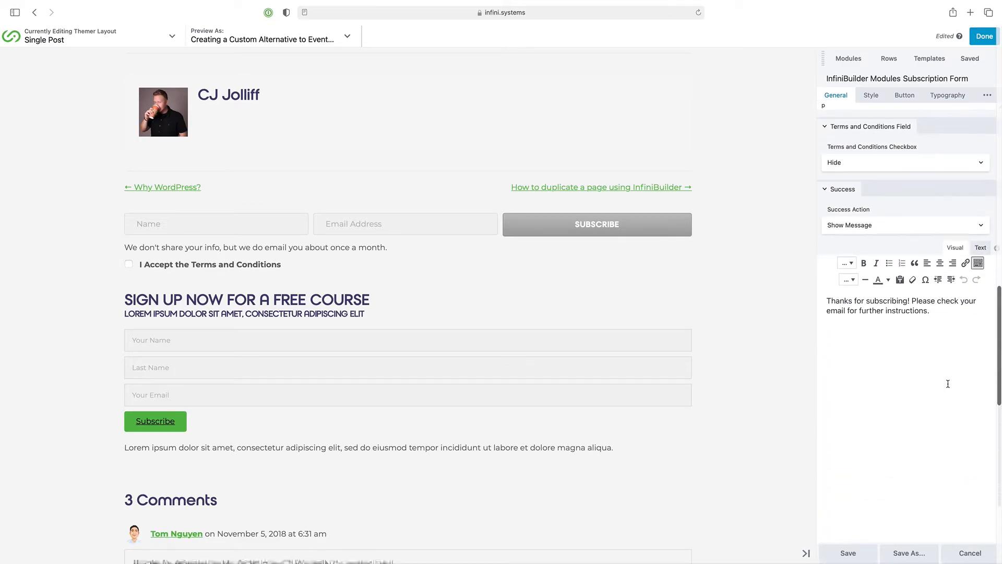
scroll(948, 384, up, 1)
click(869, 171)
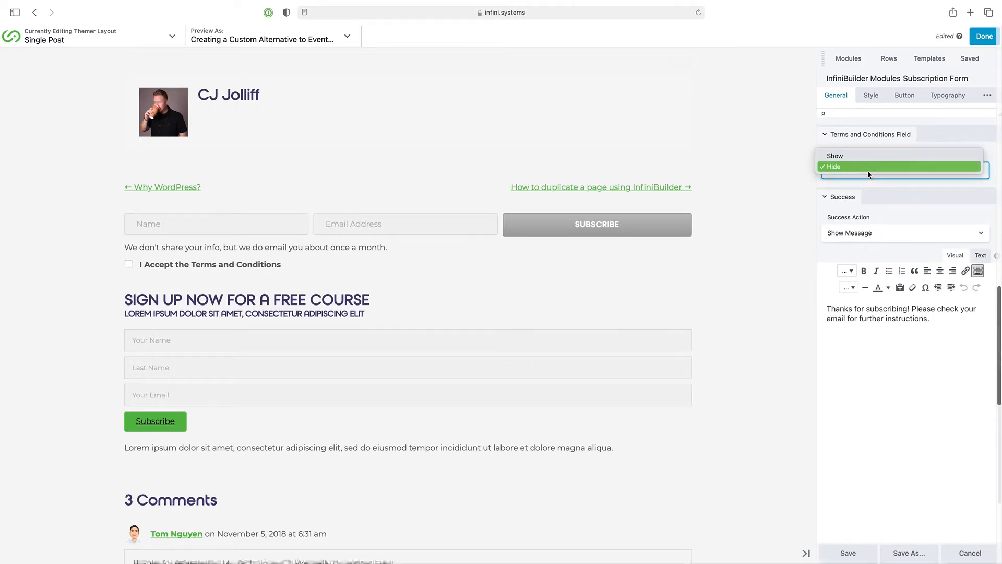
click(856, 156)
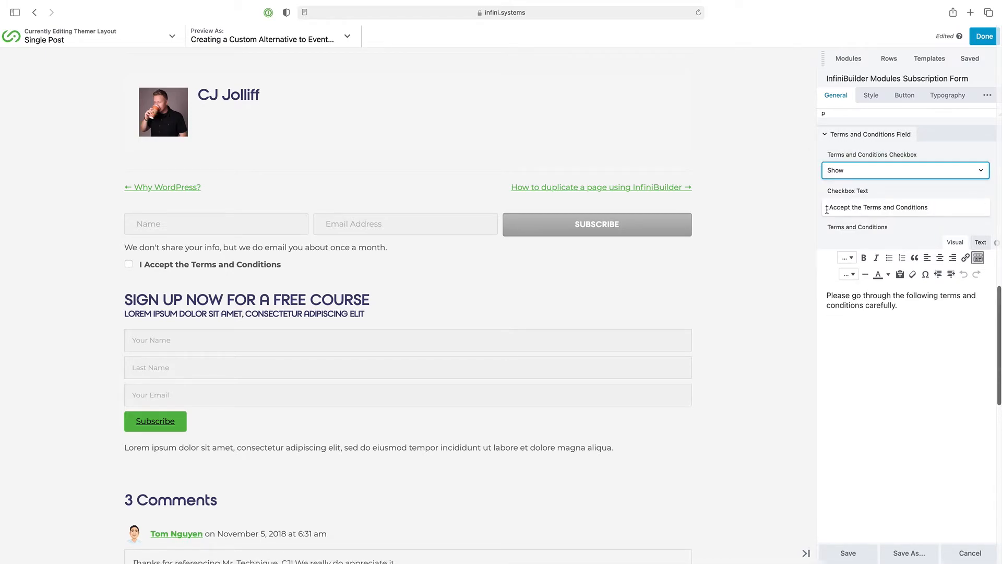
triple_click(886, 207)
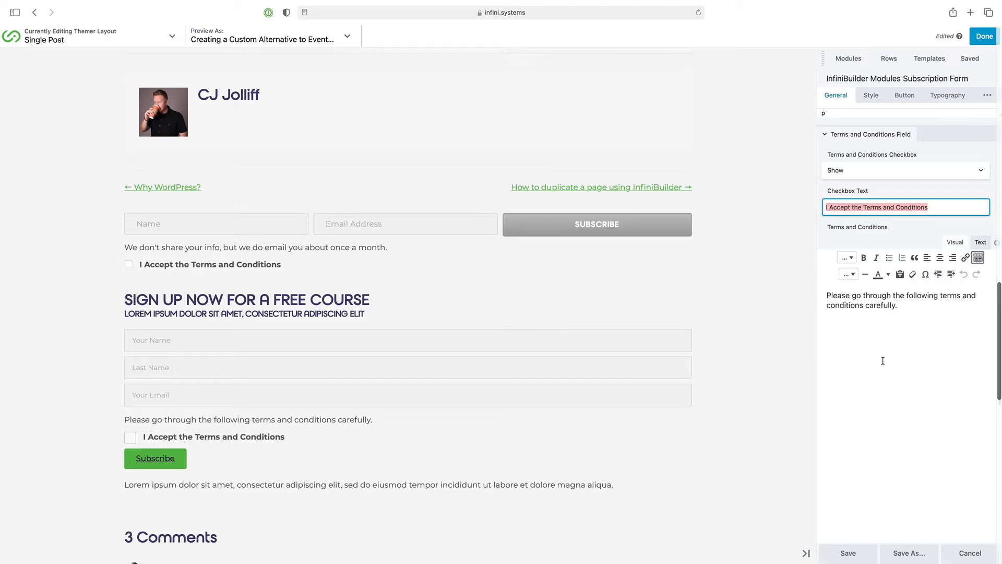
scroll(886, 394, down, 1)
click(854, 307)
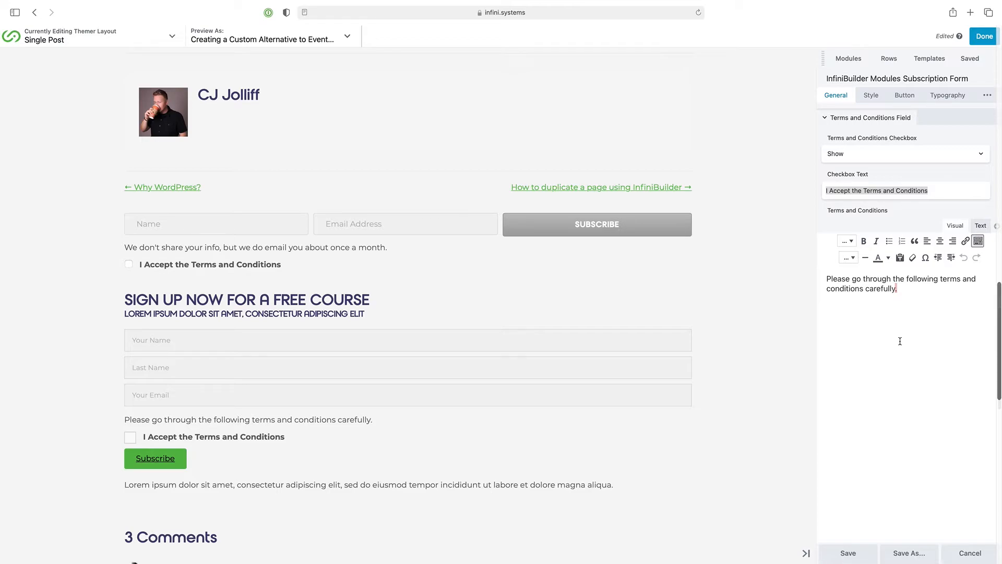
- Examine the subscription form's success action options and its success message
scroll(900, 341, down, 10)
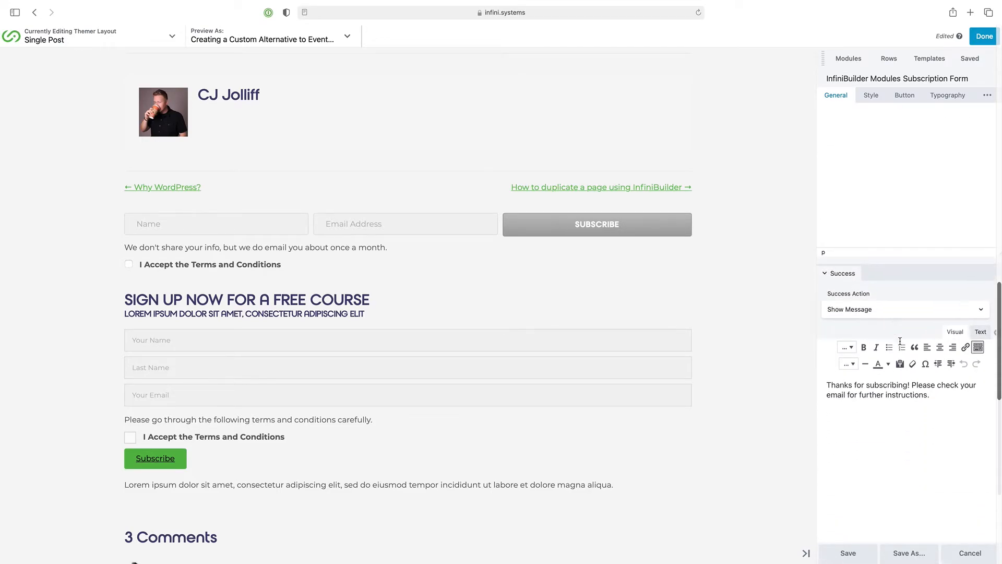
scroll(900, 341, down, 4)
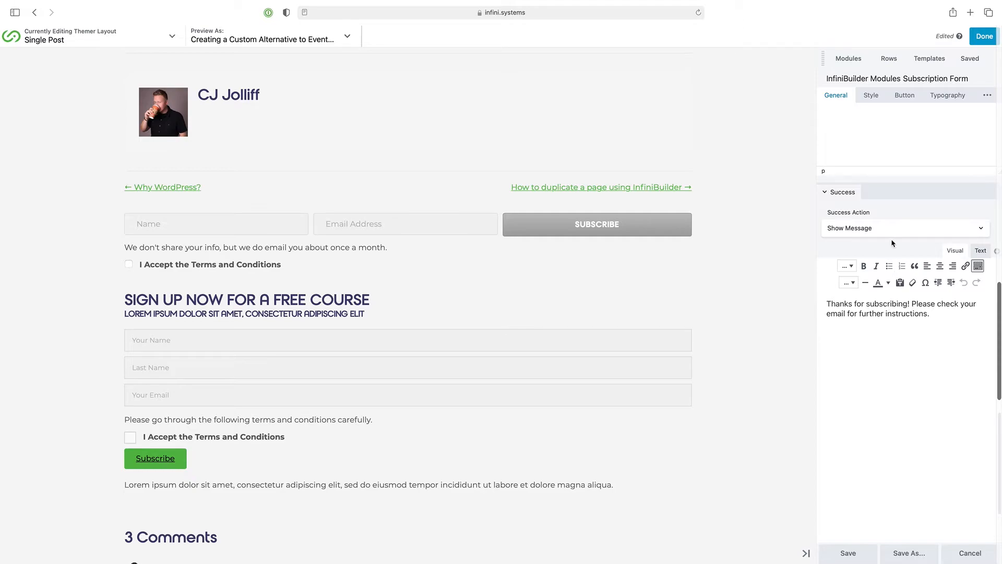
click(884, 234)
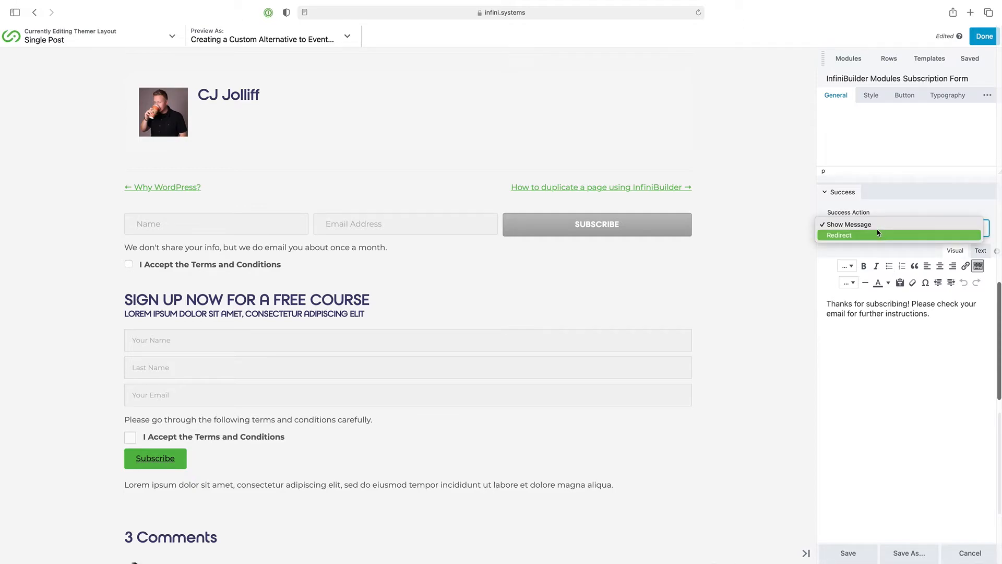
click(882, 166)
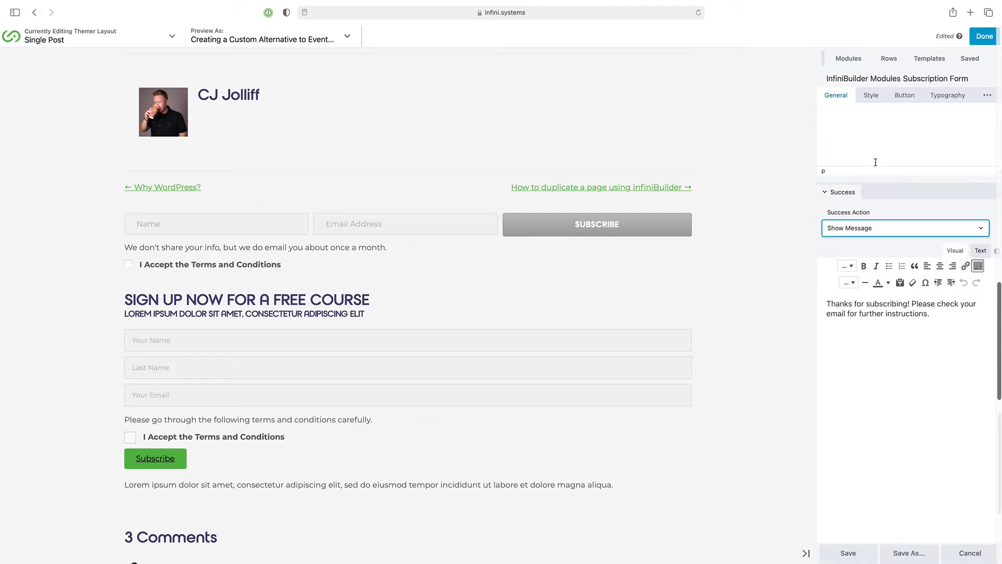
scroll(882, 313, down, 5)
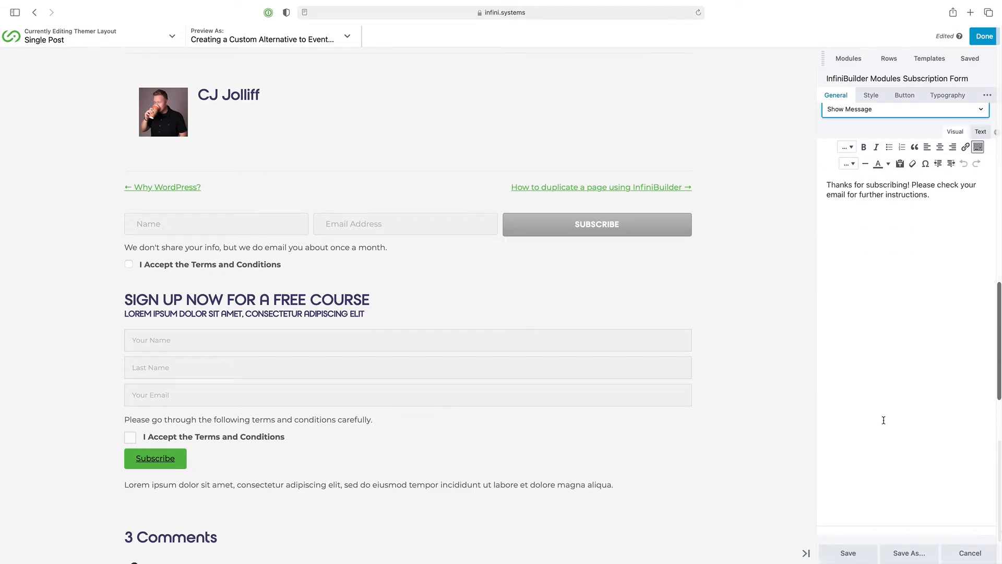
- Set the subscription form's layout to Inline, and try centre overall alignment before restoring left alignment
scroll(883, 420, up, 10)
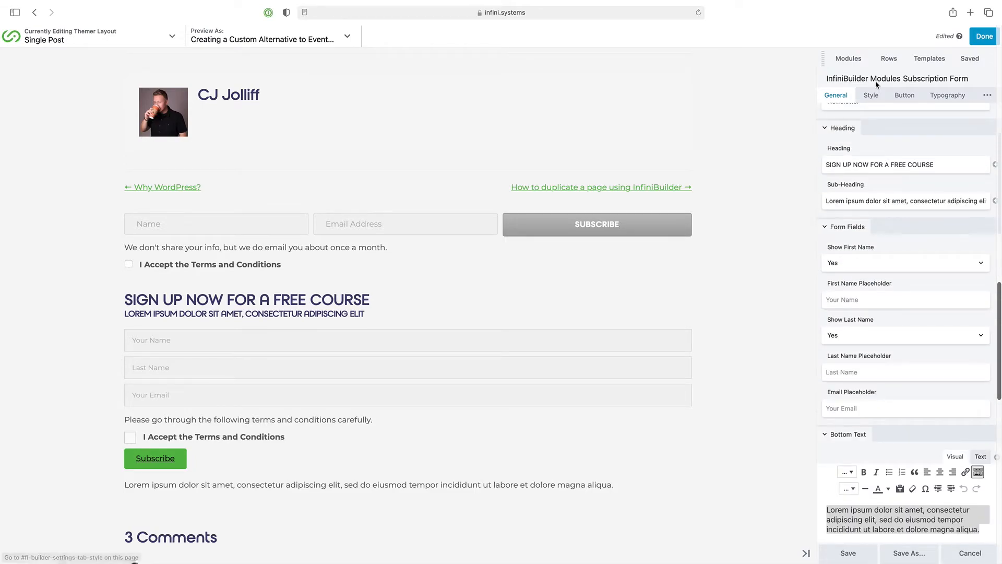
click(874, 97)
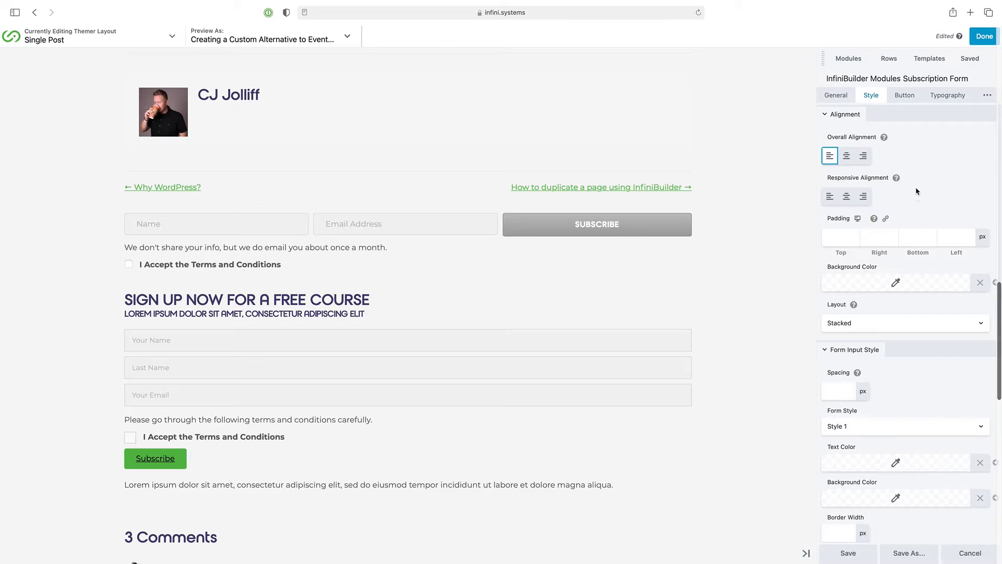
click(882, 327)
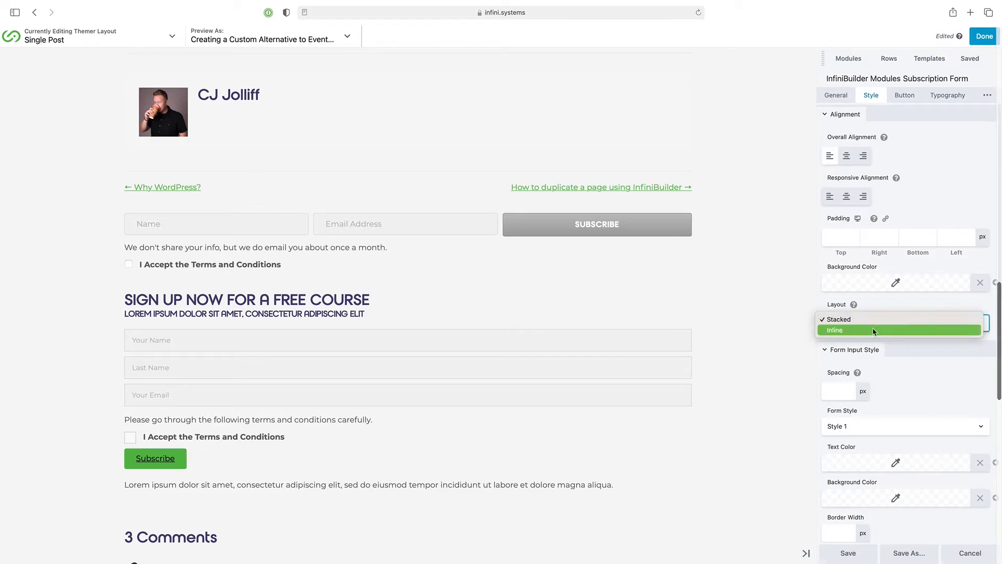
click(874, 331)
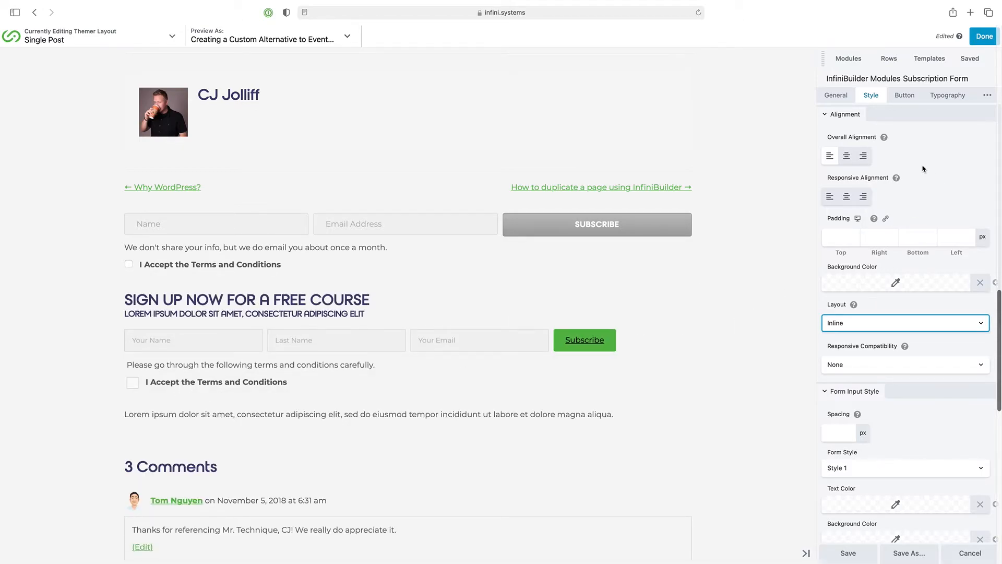
click(848, 157)
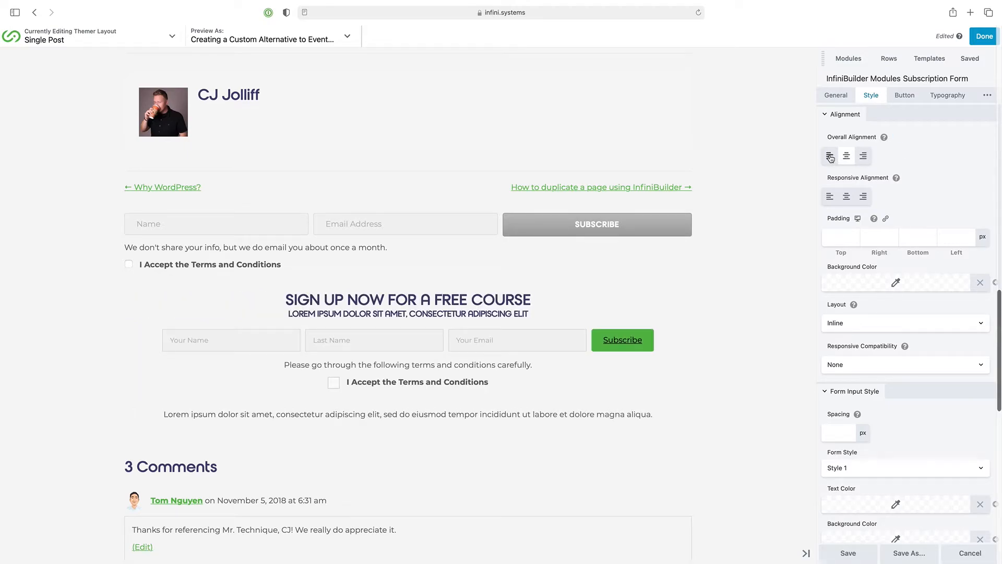
click(830, 156)
- Review the form input and terms checkbox styling, trying form style Style 2 and setting it back to Style 1
scroll(949, 177, down, 1)
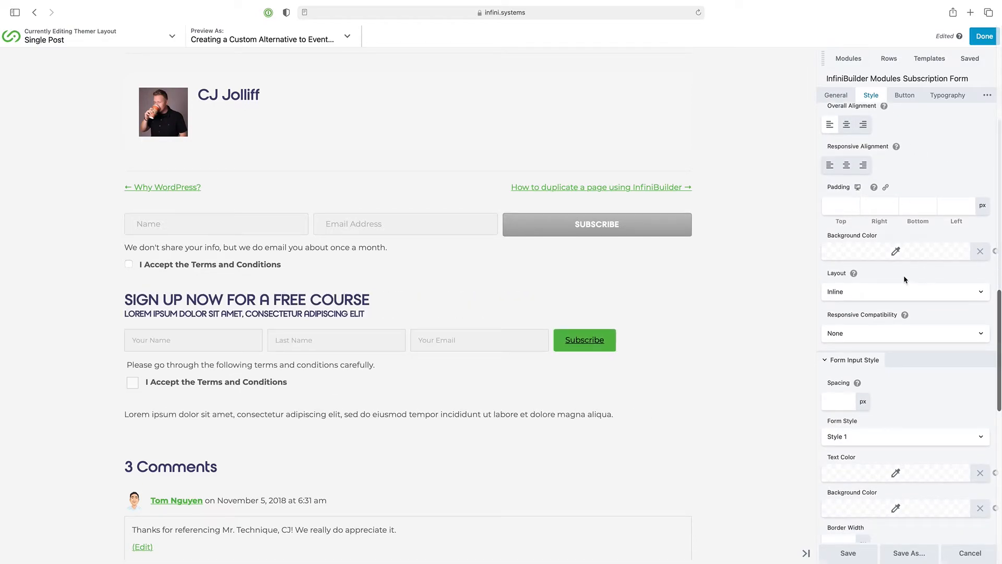
scroll(902, 280, down, 1)
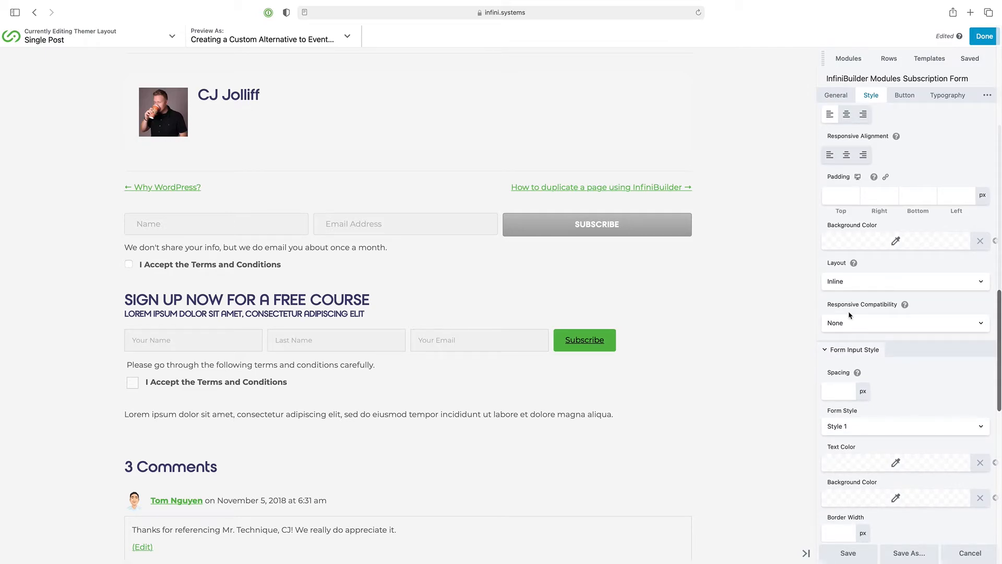
scroll(850, 315, down, 5)
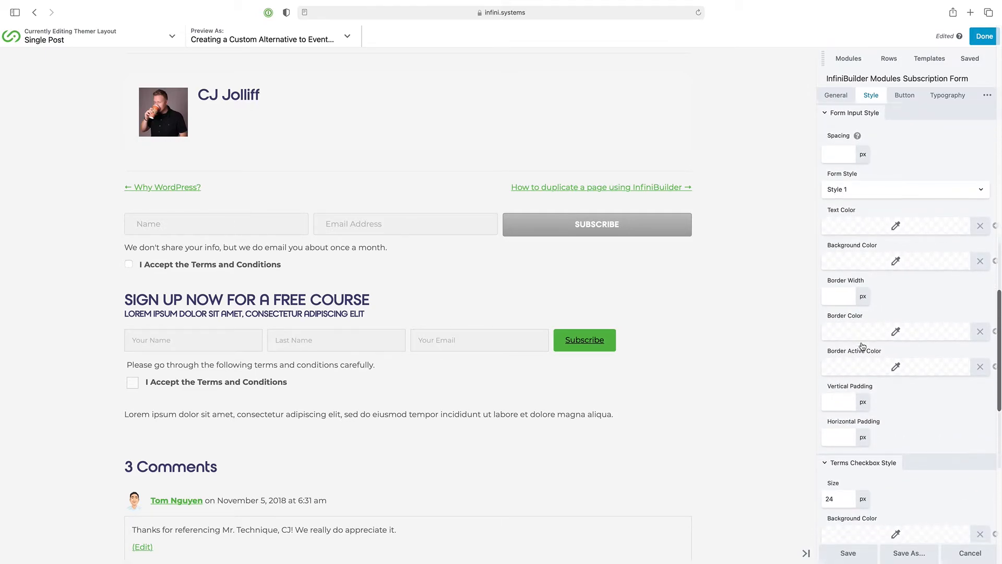
scroll(933, 420, down, 1)
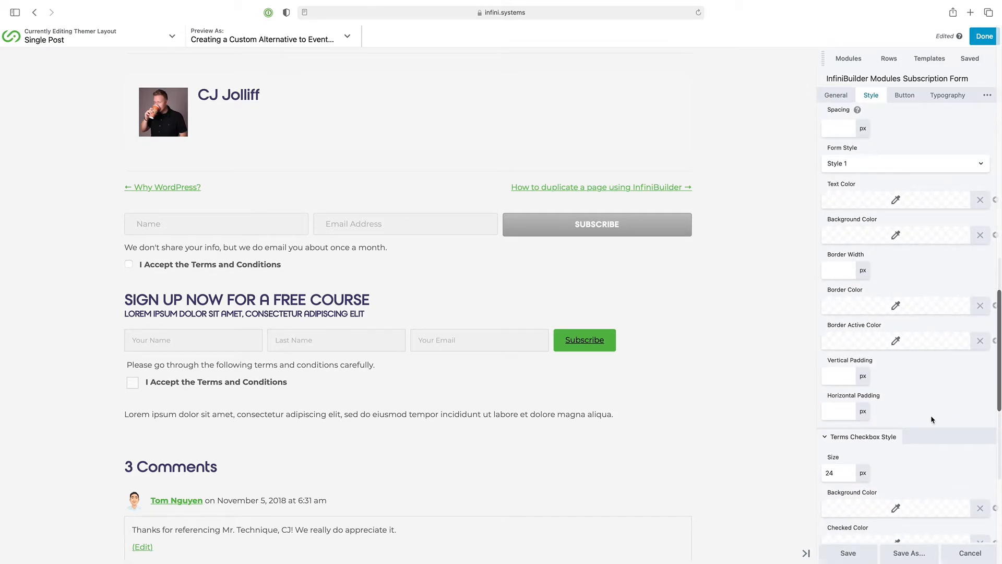
click(887, 164)
click(857, 171)
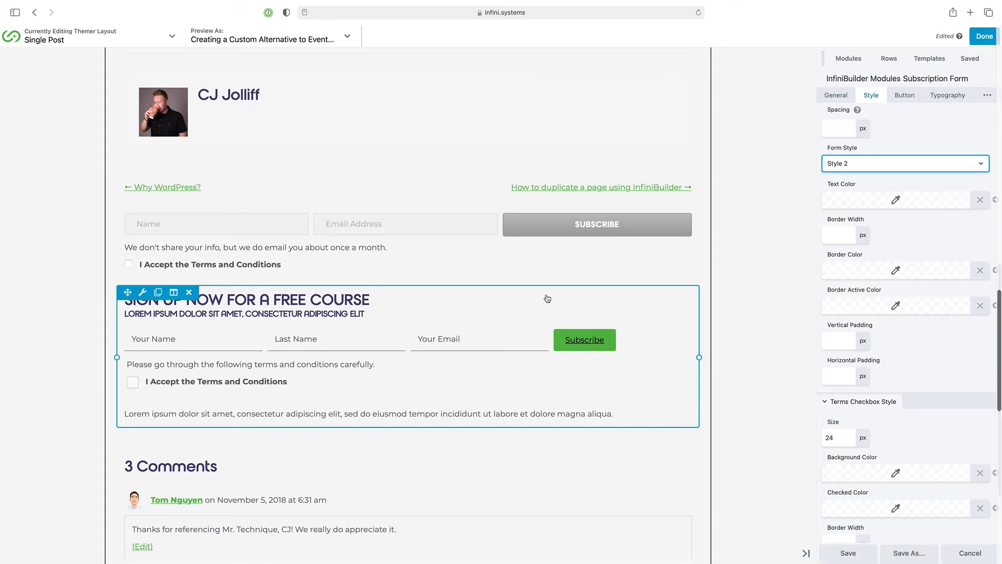
click(861, 170)
click(839, 150)
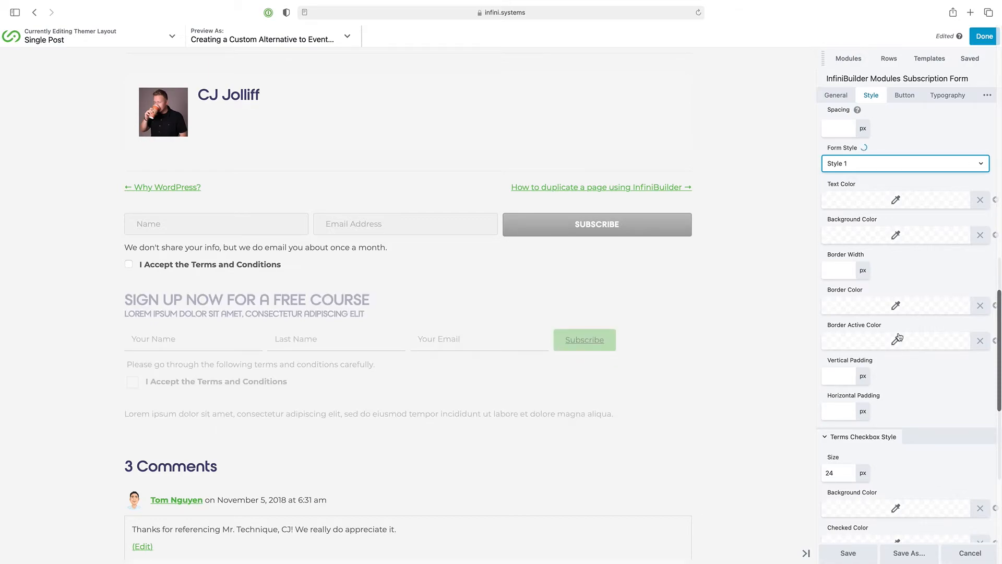
scroll(928, 400, down, 1)
scroll(928, 400, down, 3)
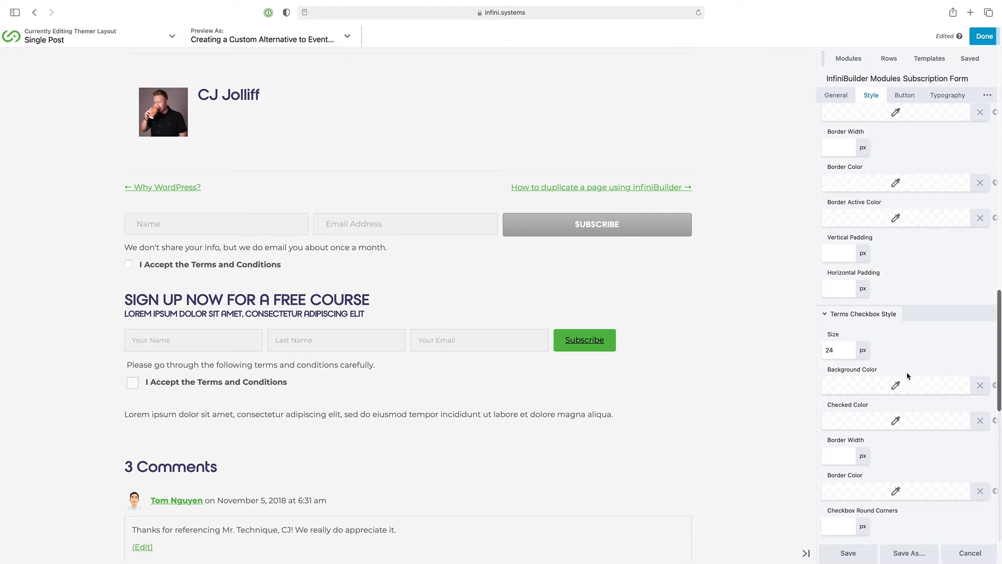
- Set the Subscribe button's style to Flat after trying 3D, and check its hover style, icon and color options
click(908, 97)
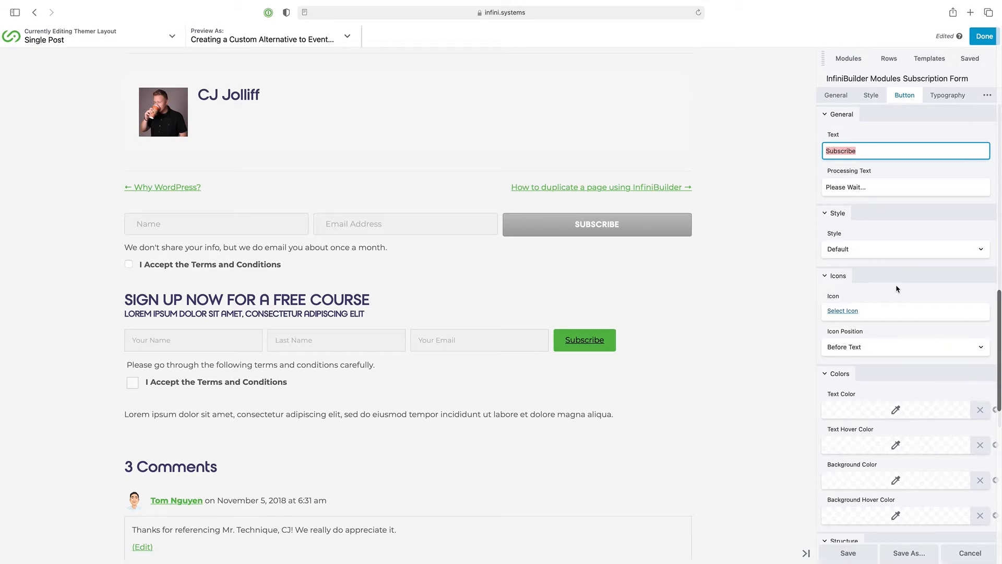
click(861, 249)
click(862, 255)
click(888, 248)
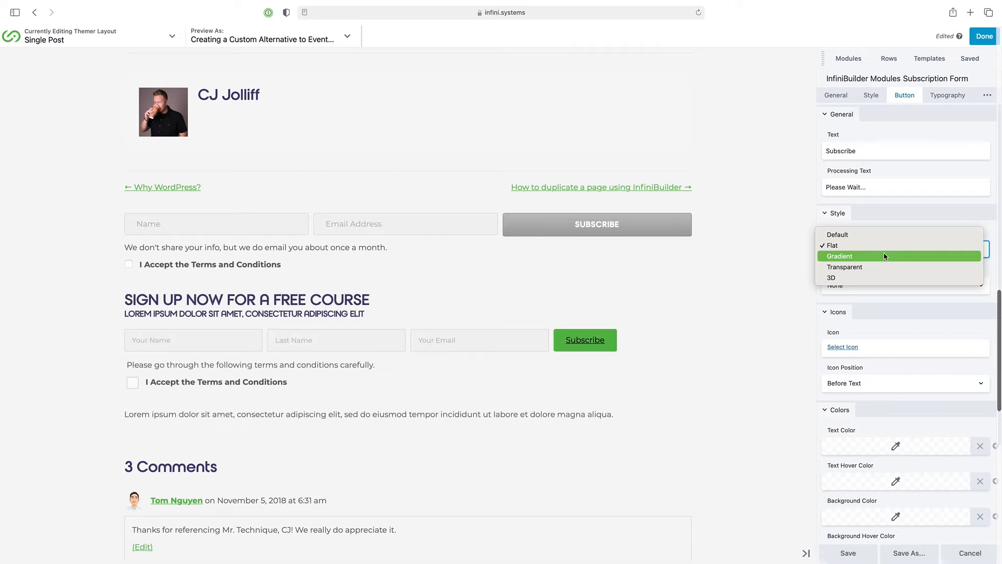
click(877, 277)
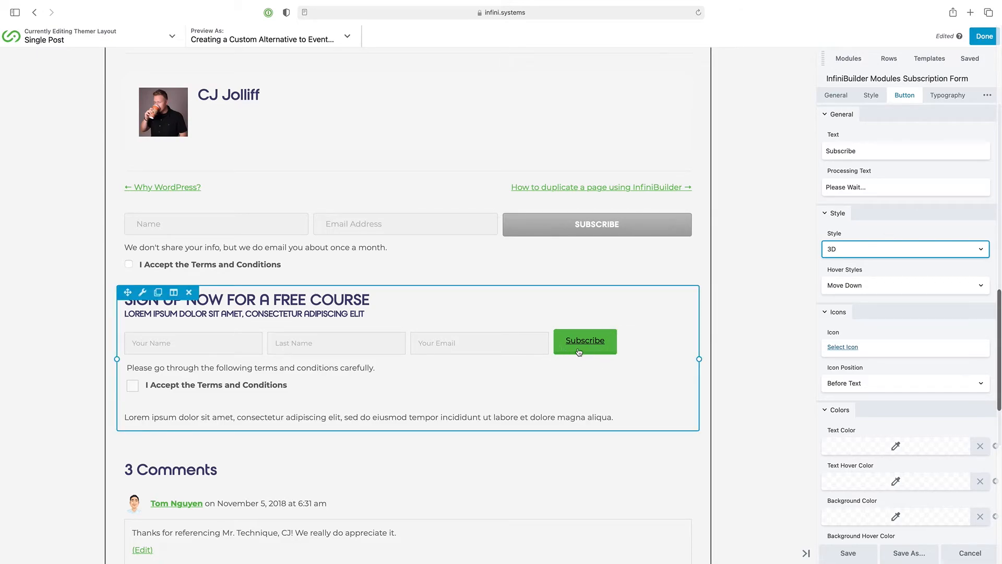
click(892, 241)
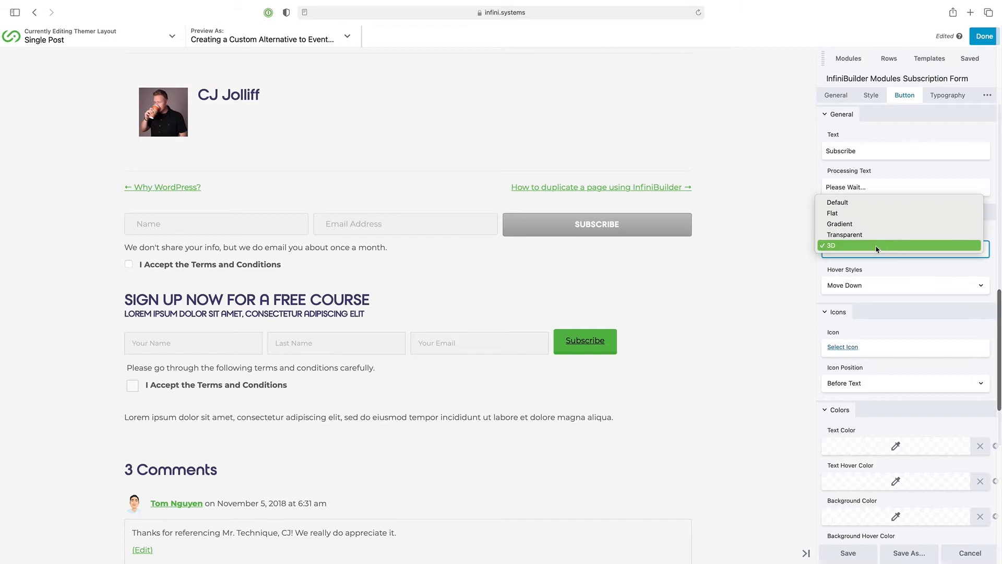
click(851, 216)
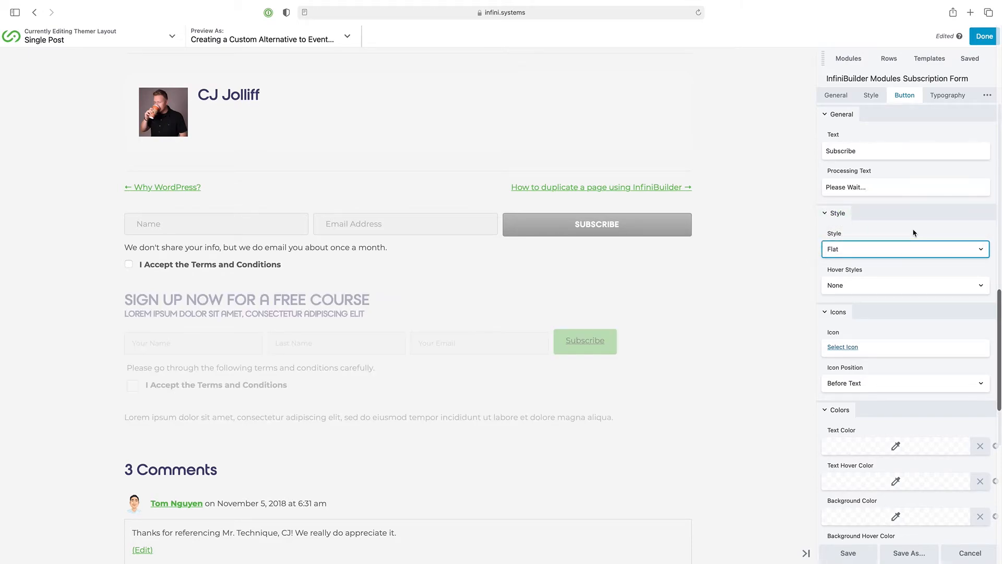
click(880, 286)
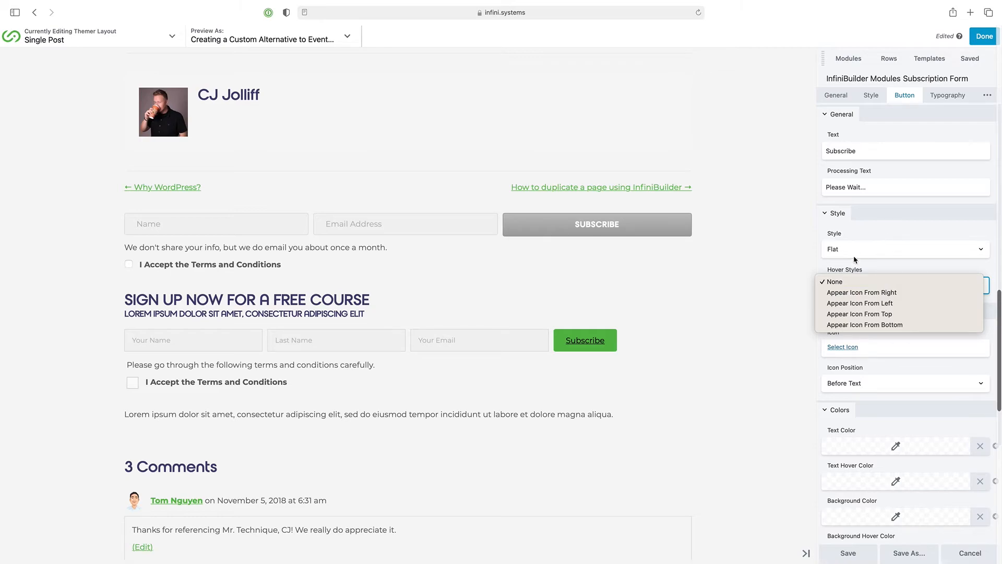
click(881, 268)
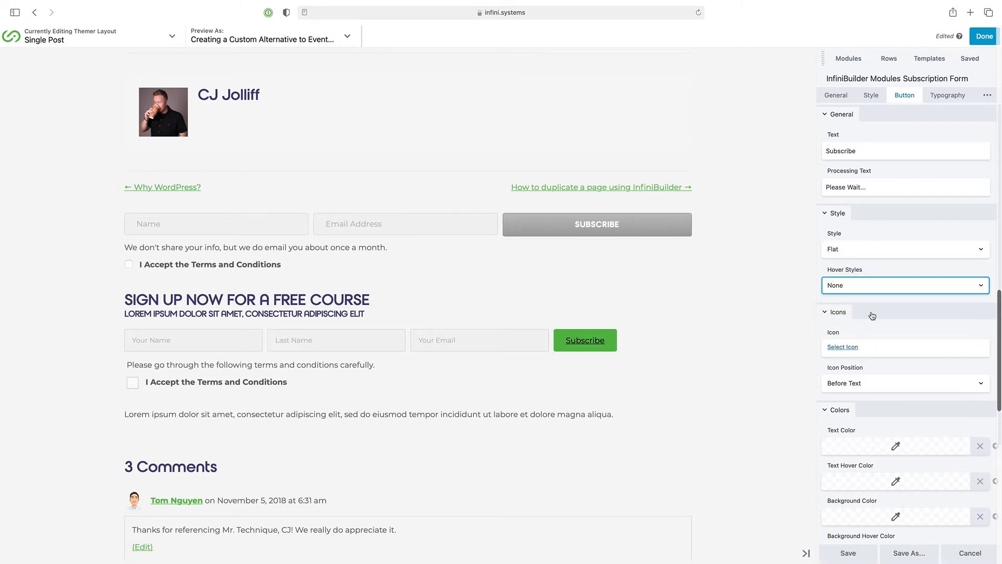
scroll(871, 315, down, 3)
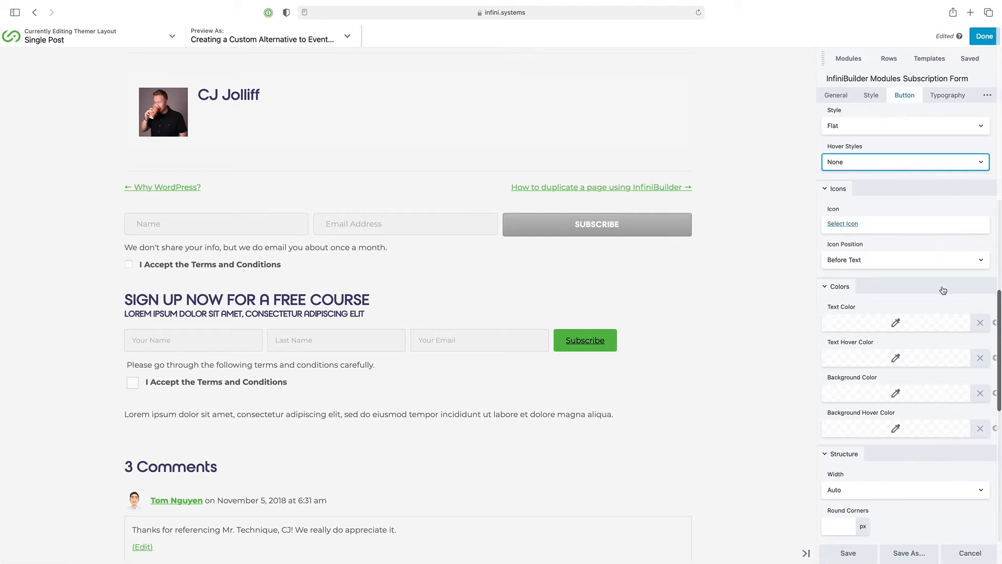
- Set the button text's decoration to None in the subscription form's typography, and check its font family setting
click(945, 96)
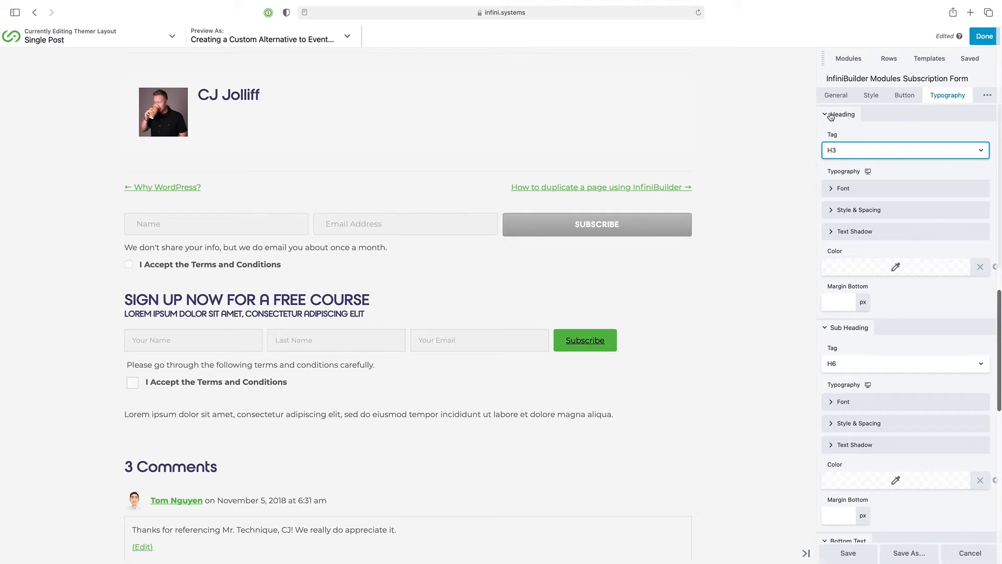
scroll(905, 457, down, 4)
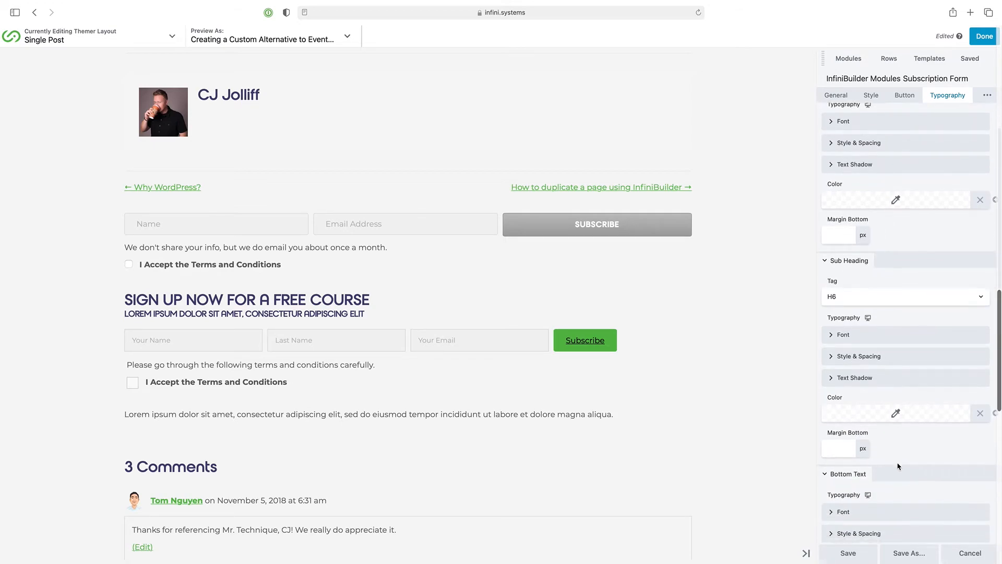
scroll(852, 443, down, 7)
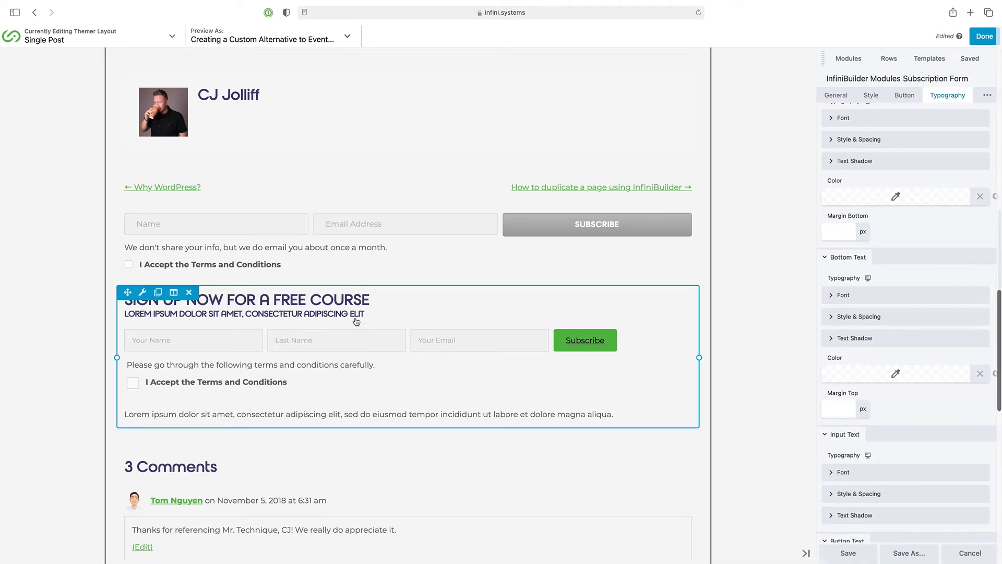
scroll(931, 420, down, 1)
scroll(887, 339, down, 2)
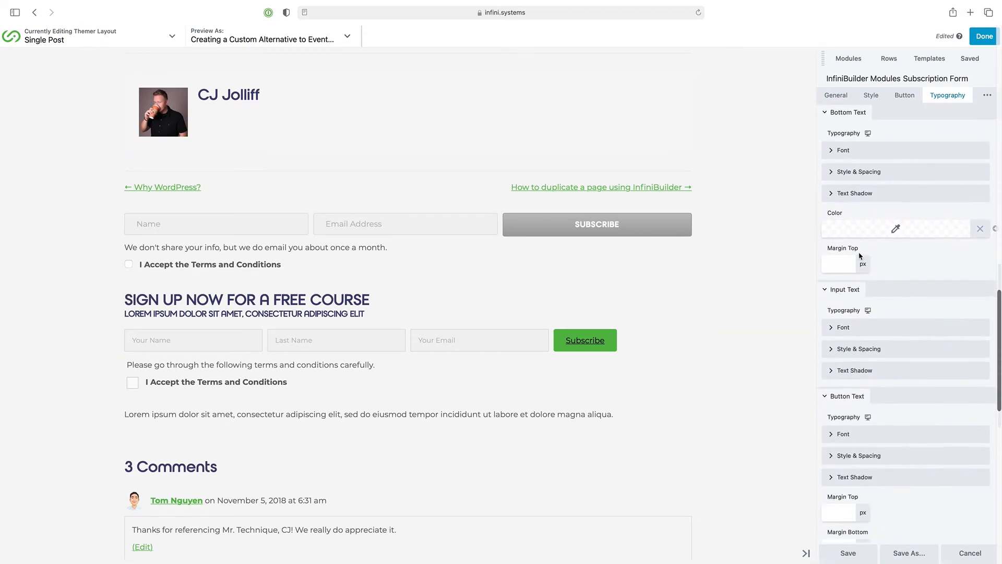
scroll(883, 445, down, 9)
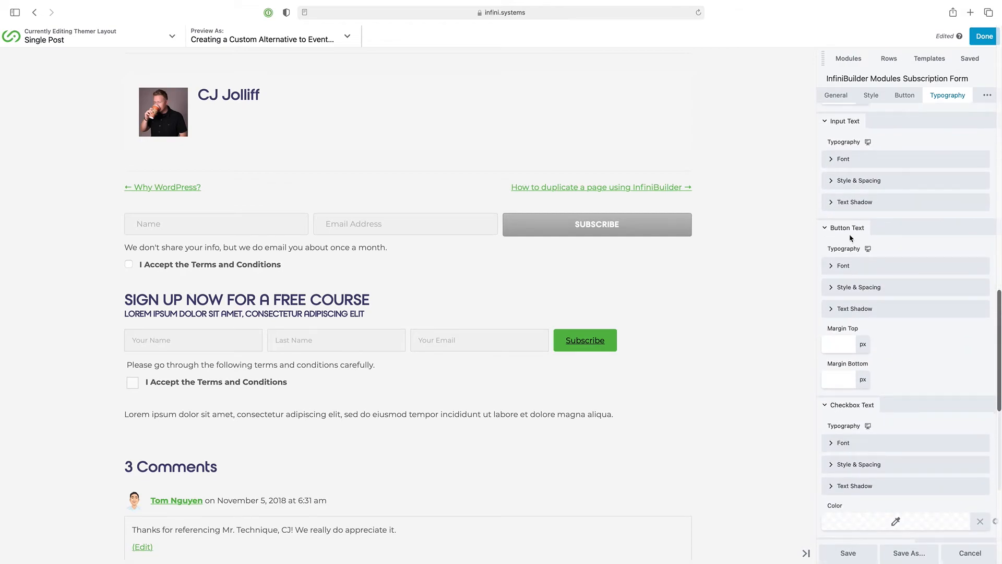
click(830, 290)
click(865, 352)
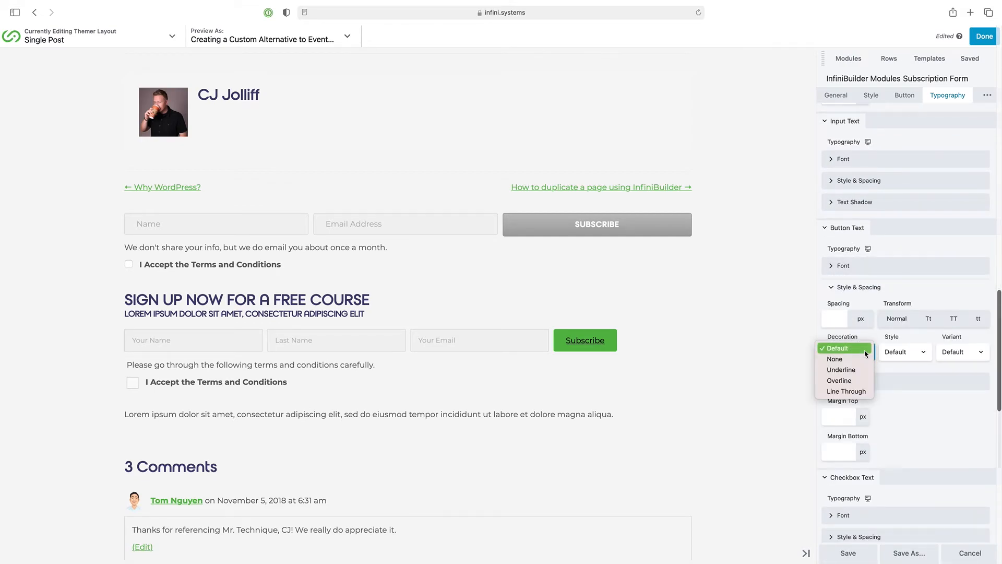
click(855, 359)
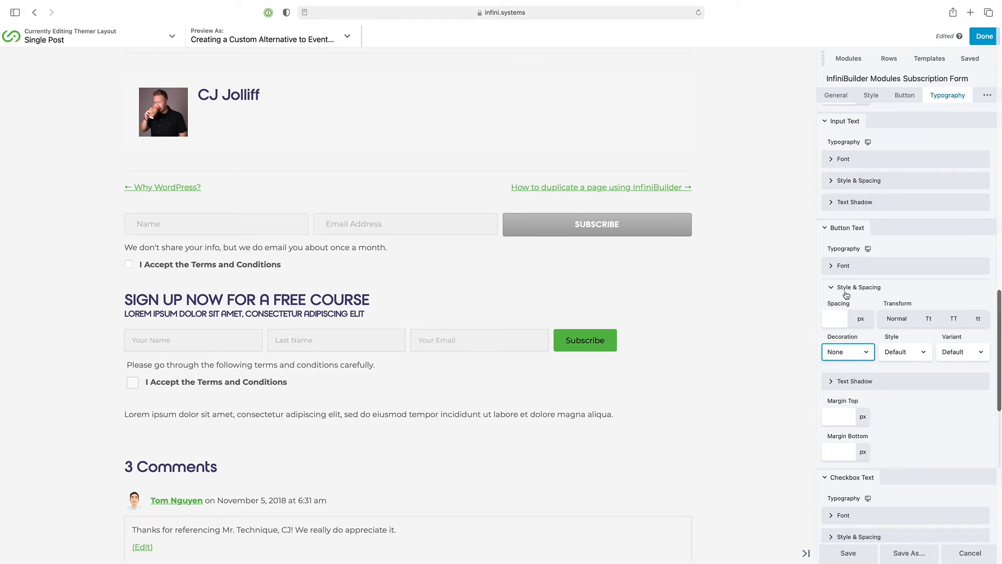
click(835, 266)
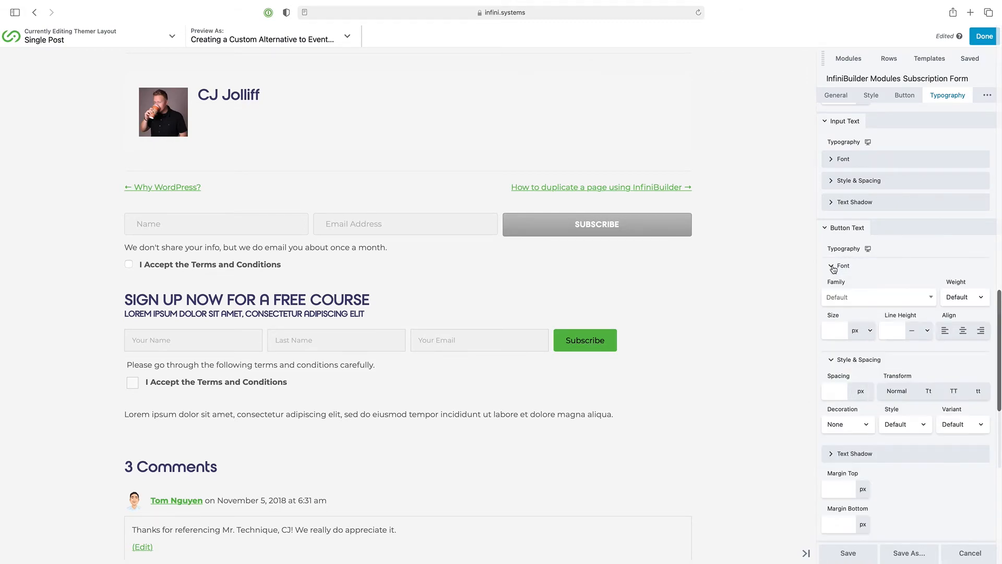
click(928, 299)
click(929, 299)
- Set the Subscribe button's text color to white (#ffffff)
click(904, 95)
scroll(878, 380, down, 5)
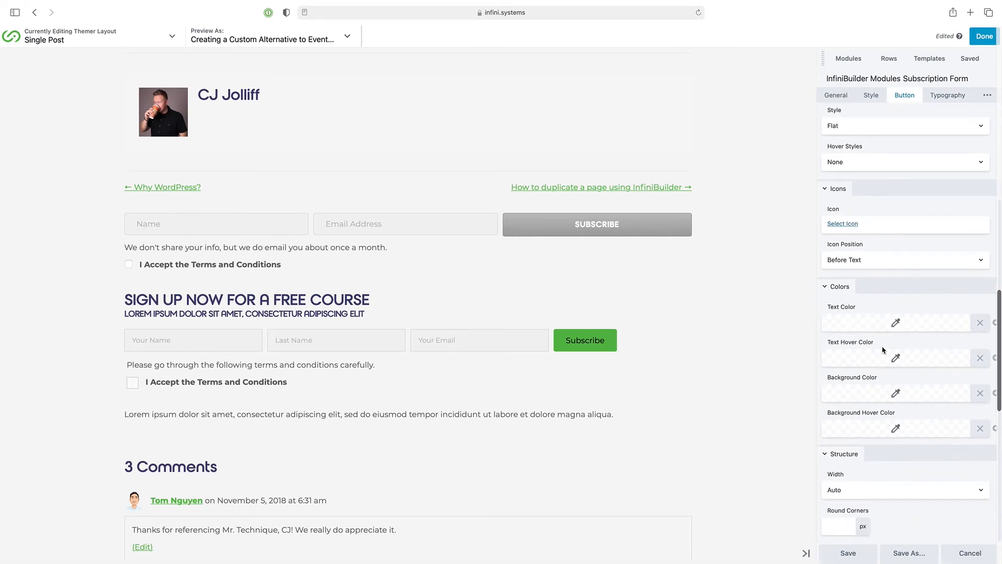
click(893, 326)
drag(840, 437, 817, 330)
click(800, 442)
click(868, 324)
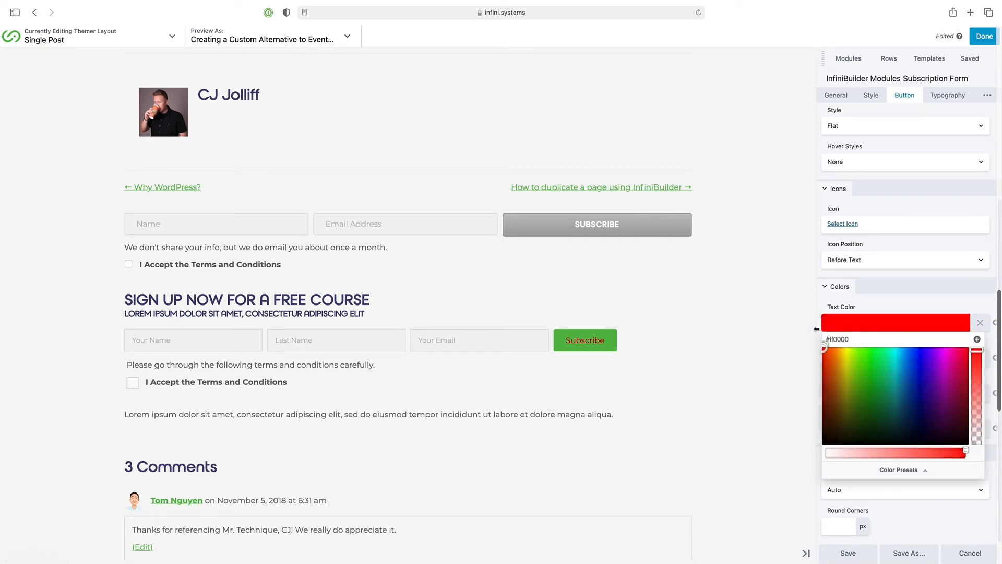
drag(851, 448, 785, 457)
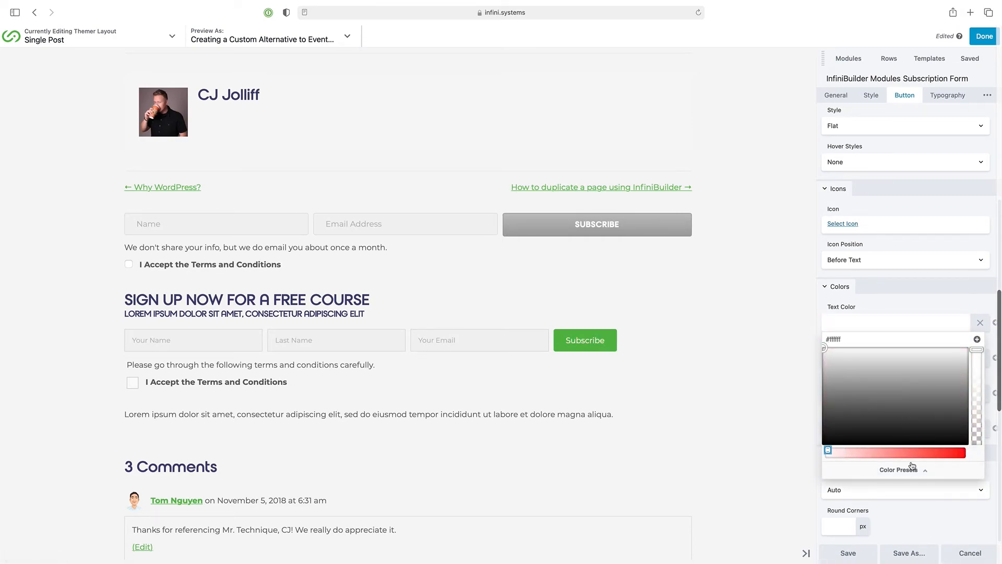
click(911, 302)
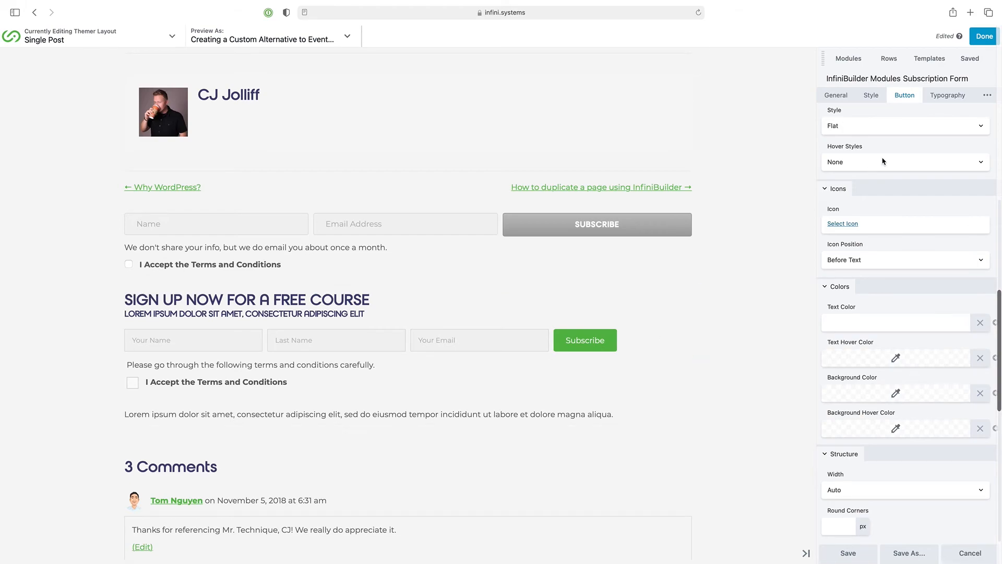
- Set the button text's font weight to Bold and its transform to uppercase
click(947, 98)
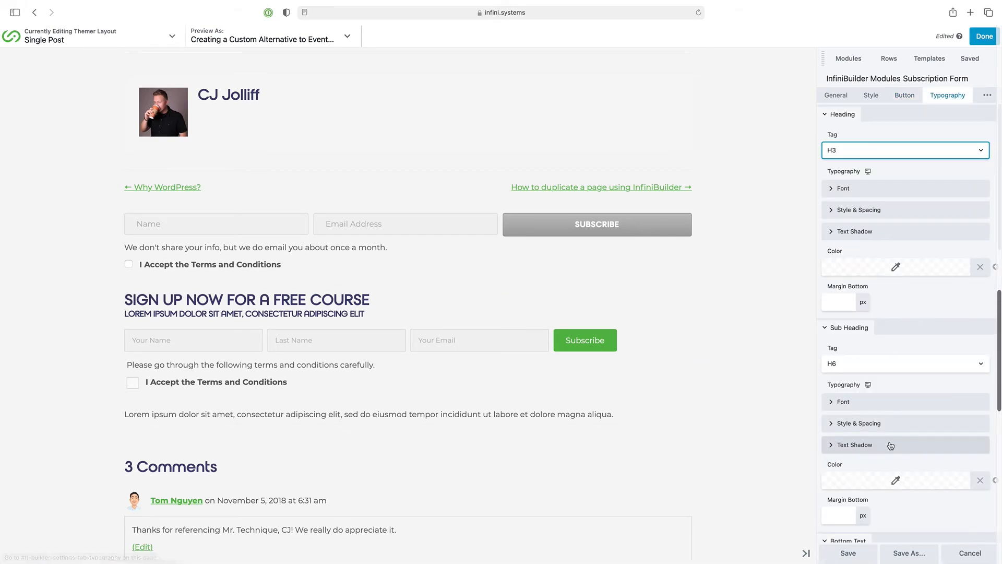
scroll(888, 445, down, 10)
scroll(891, 445, down, 2)
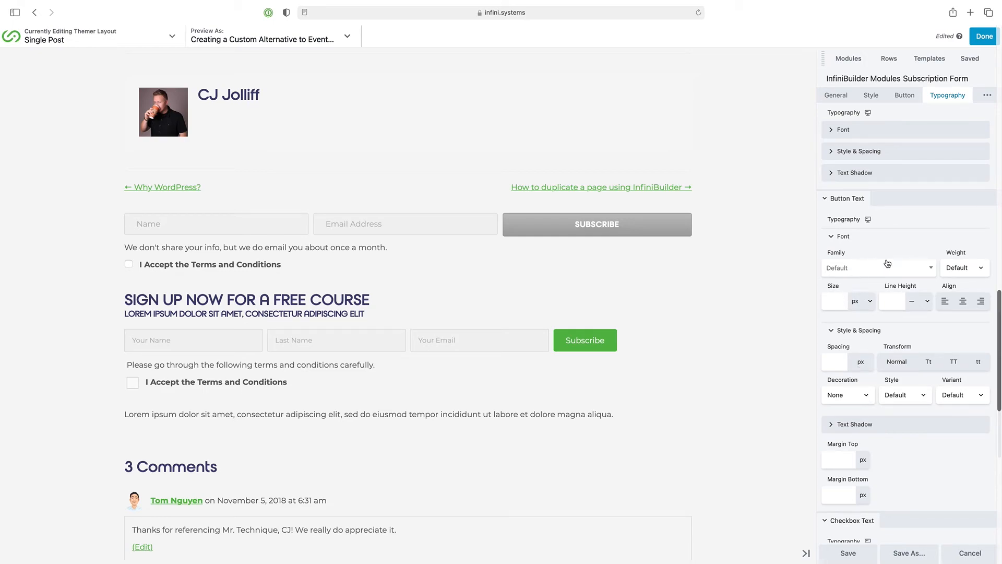
click(968, 268)
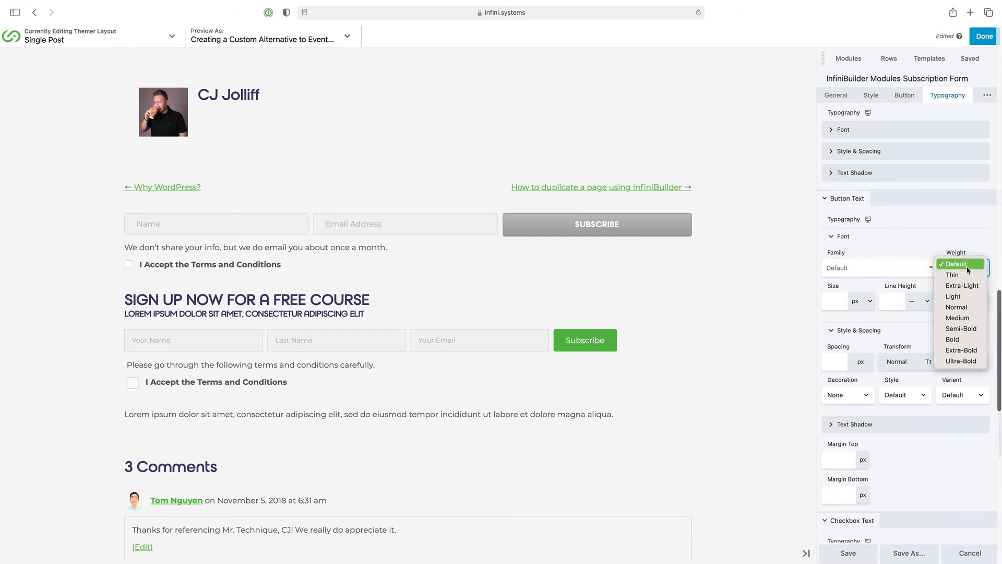
click(959, 340)
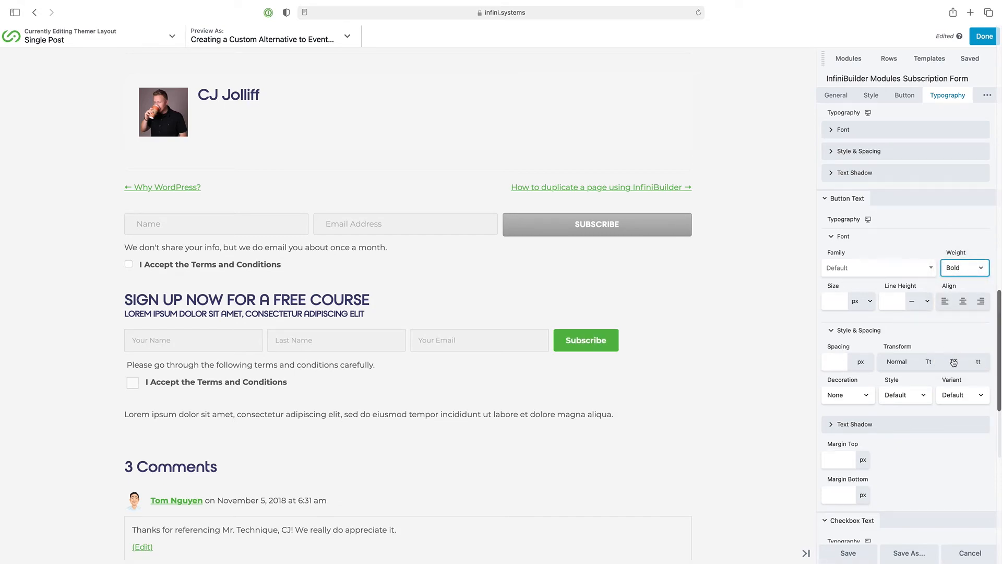
click(954, 363)
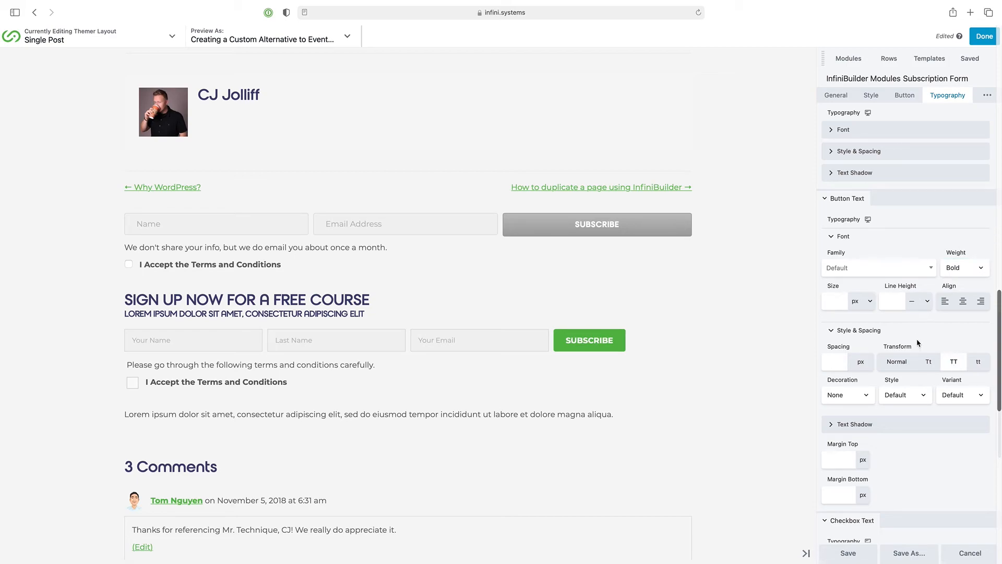
click(878, 337)
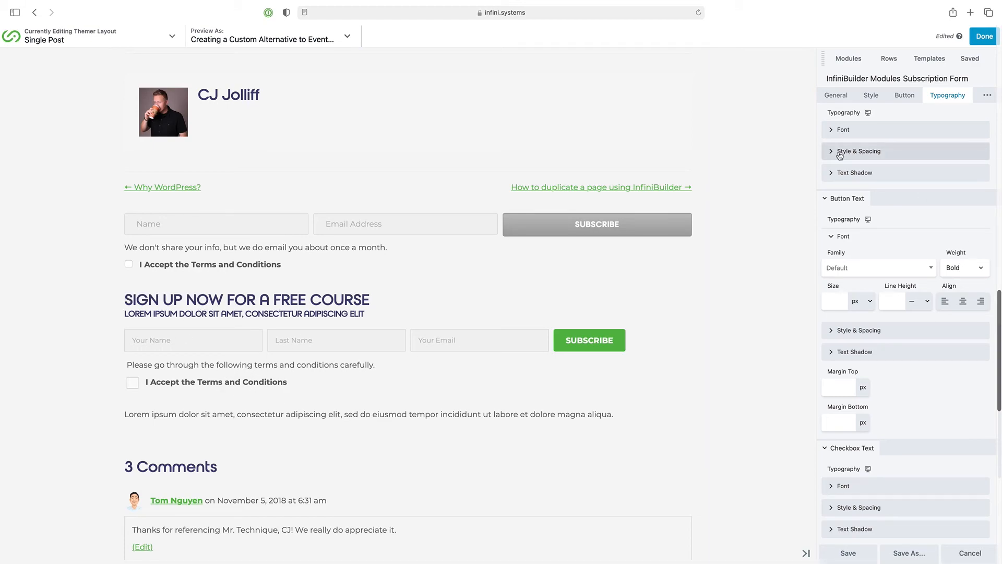
- Try the H4 tag for the subscription form's heading, and set it back to H3
scroll(839, 156, up, 6)
scroll(840, 156, up, 5)
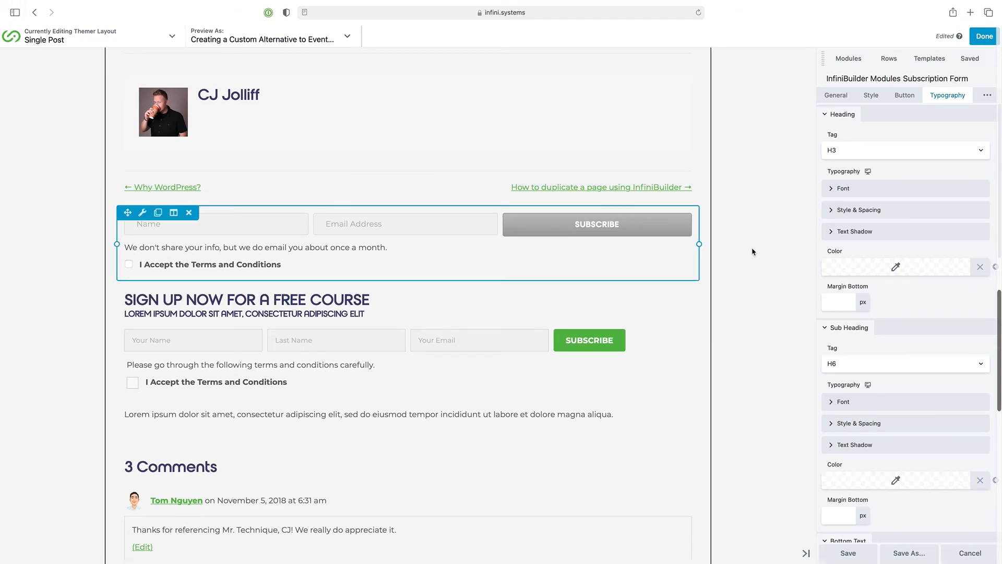
click(980, 150)
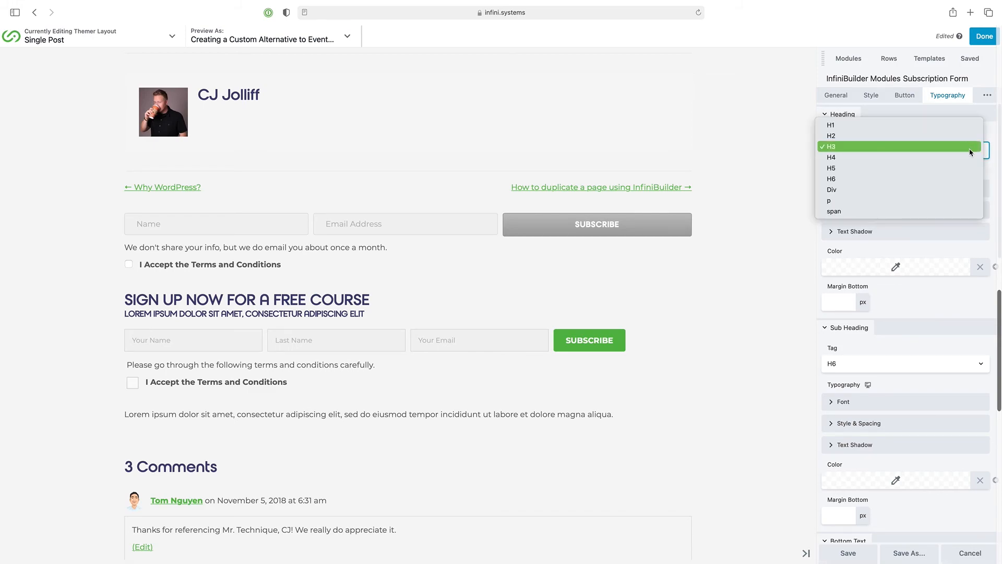
click(957, 140)
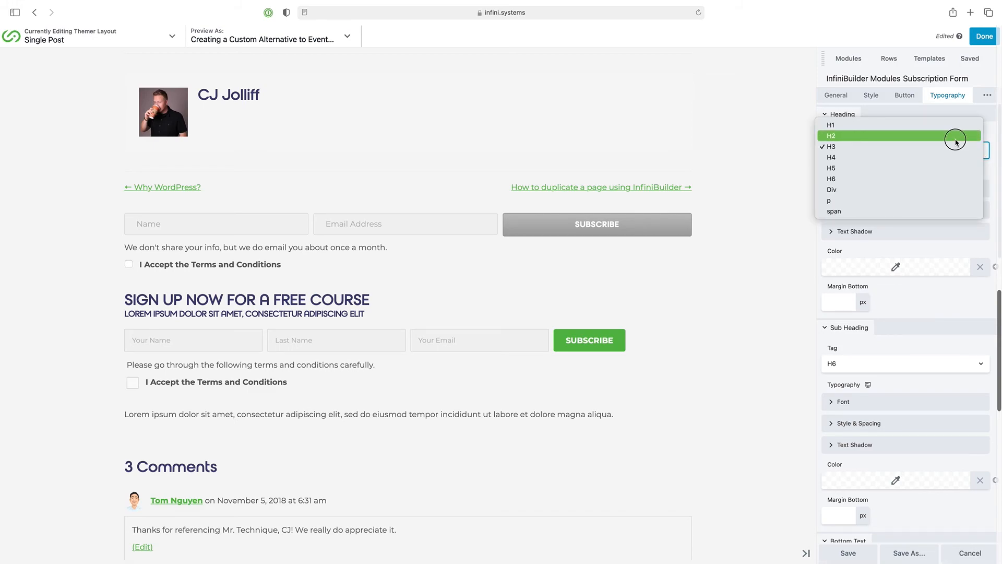
click(957, 157)
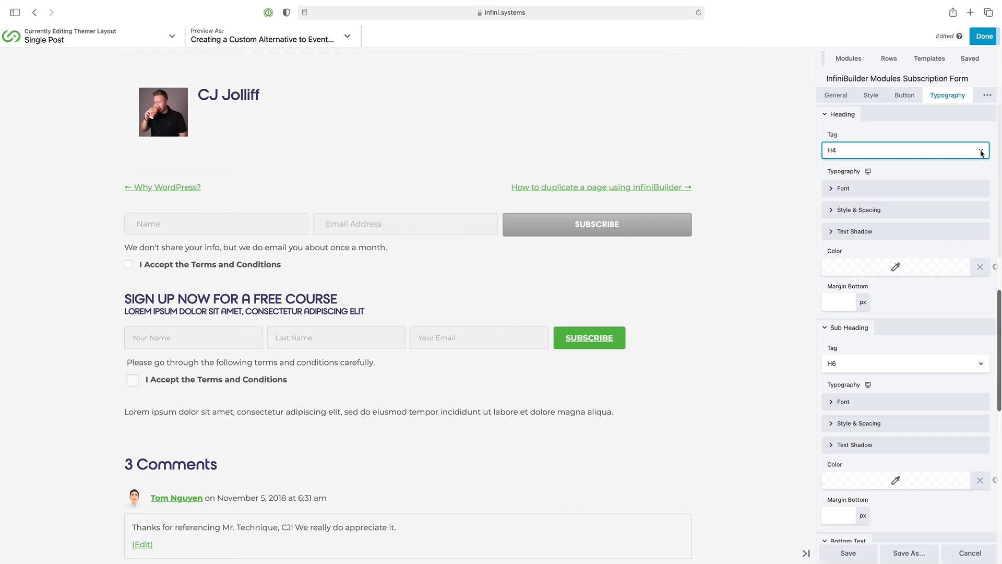
click(981, 152)
click(920, 140)
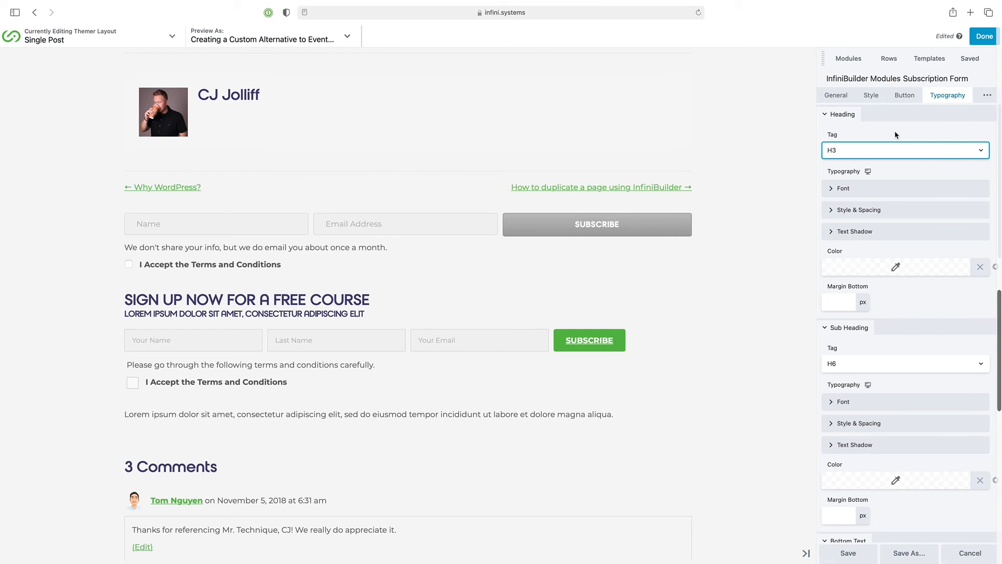
- Set the heading's font size to 31 px in the subscription form
click(841, 190)
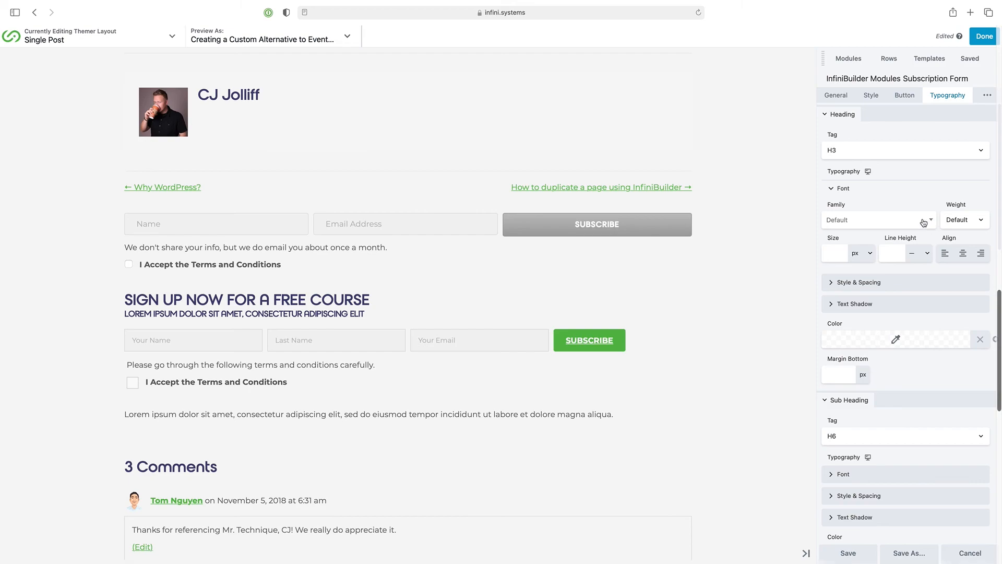
click(828, 258)
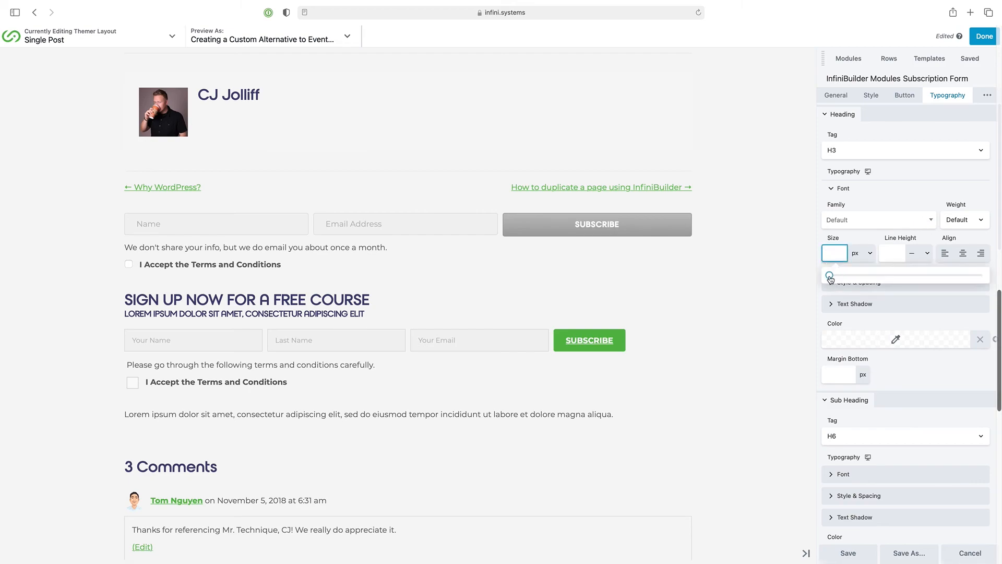
text(19)
click(877, 275)
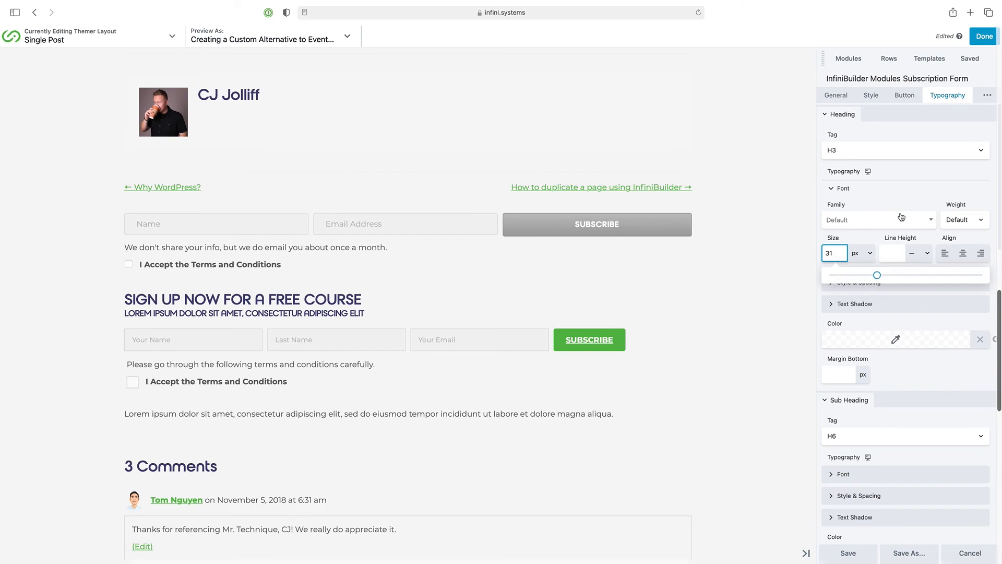
click(906, 191)
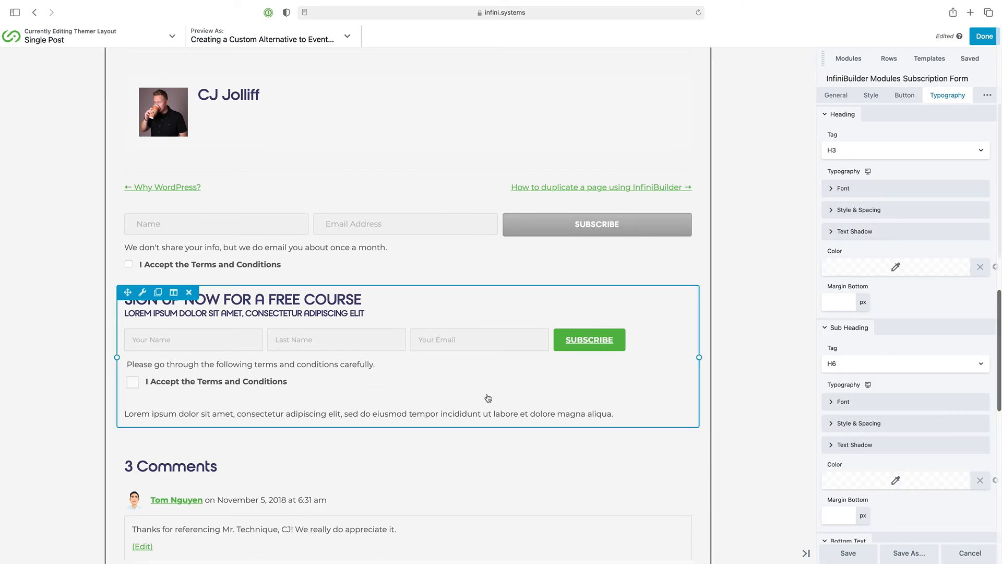
- Check the remaining typography settings and save the subscription form module
scroll(913, 348, down, 10)
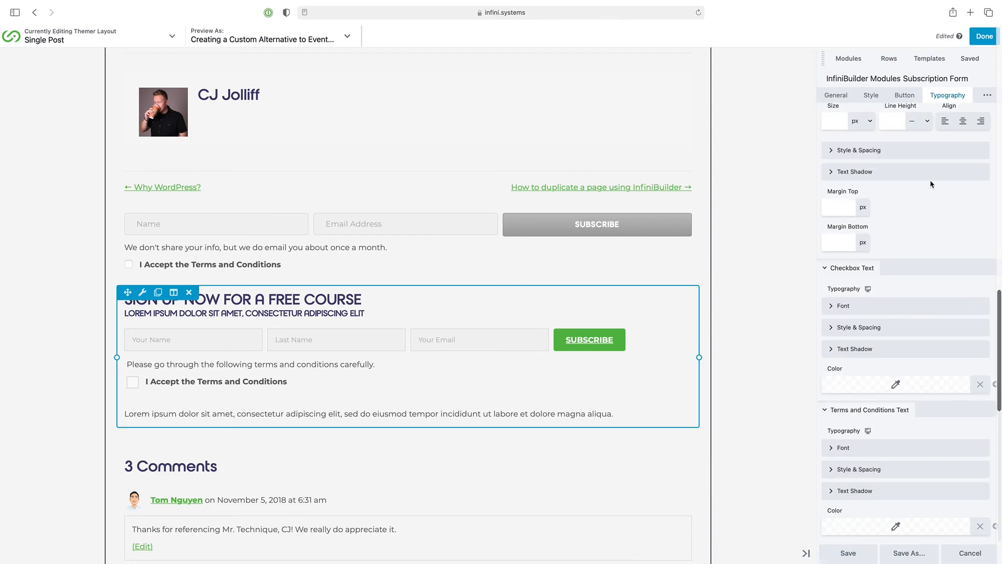
click(988, 96)
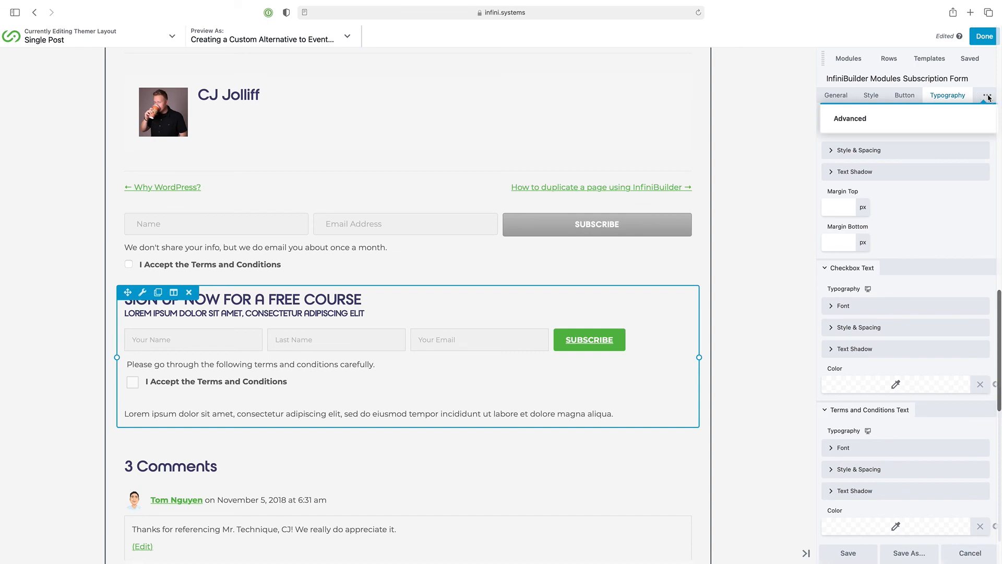
click(848, 553)
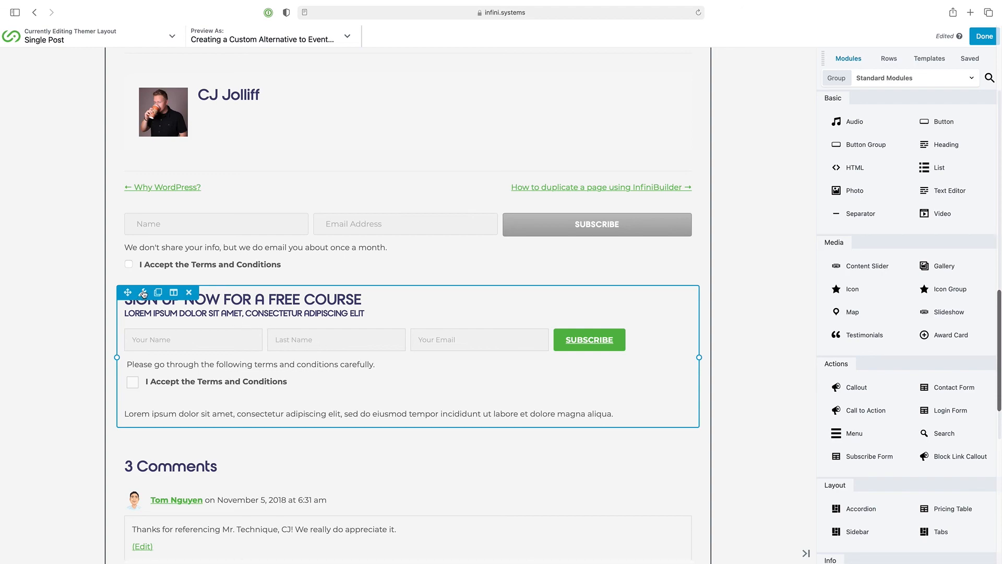
- Check the available module groups and open the module search
click(969, 78)
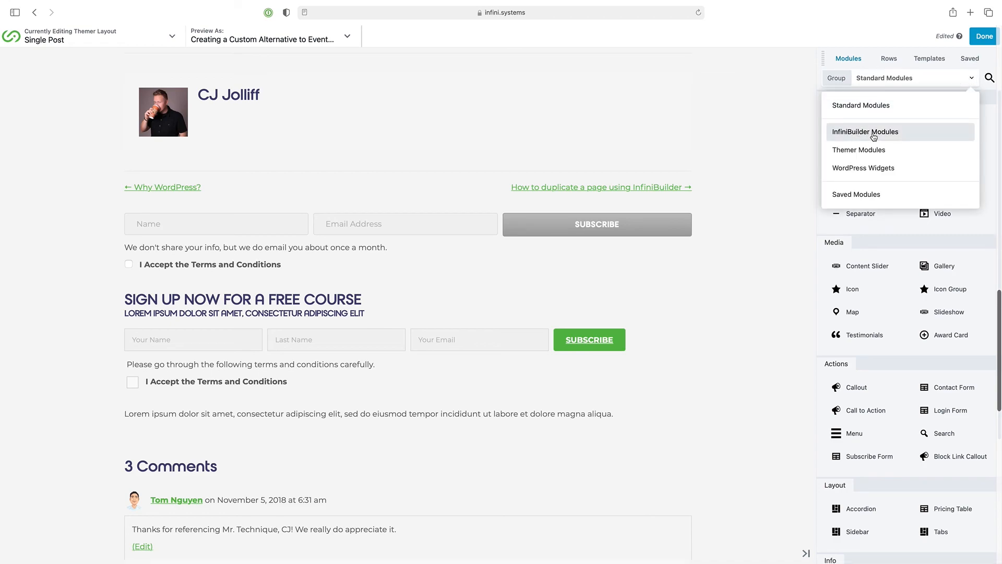
click(990, 79)
click(921, 78)
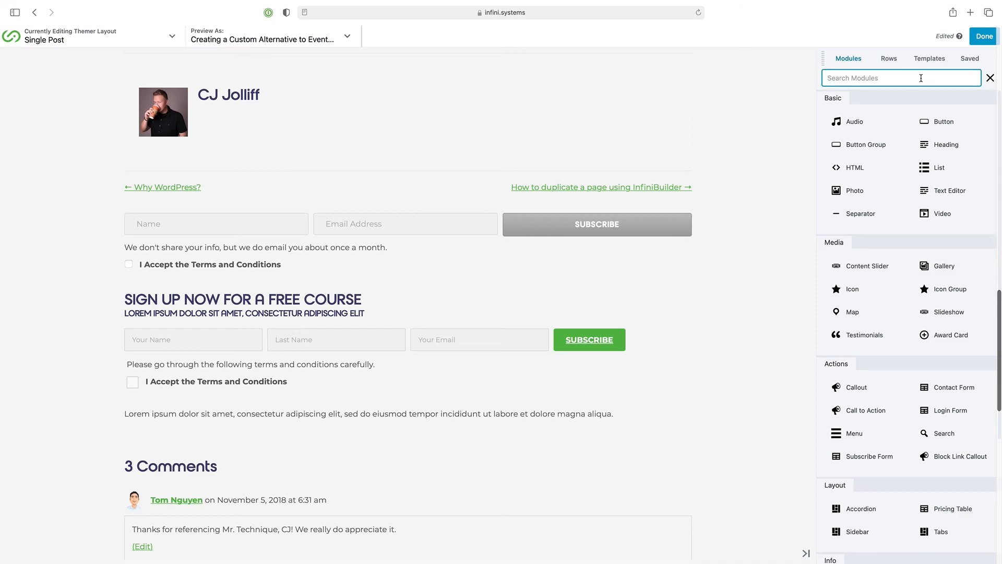